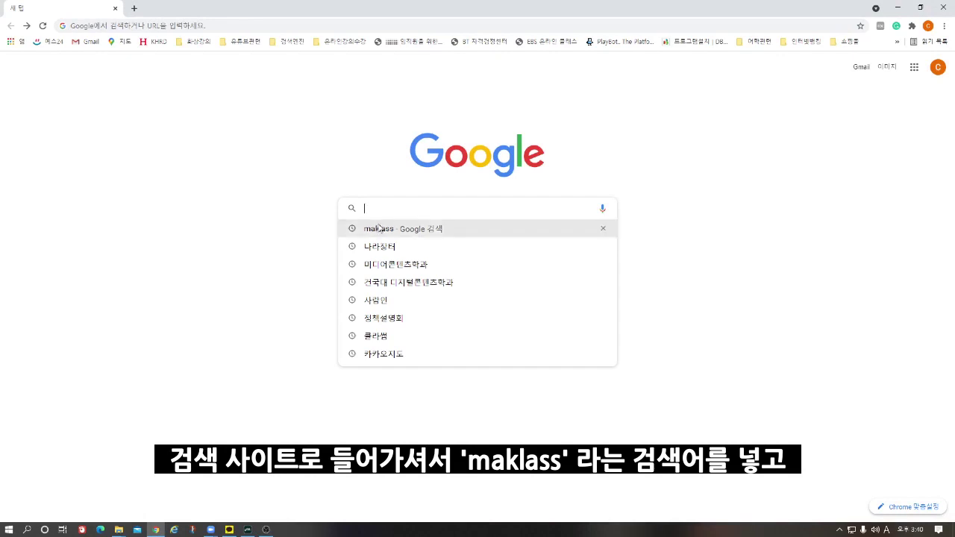
Step: Search Google for maklass, go to the official Maklass site and open its web browser version
{"action": "left_click", "coordinate": [379, 229]}
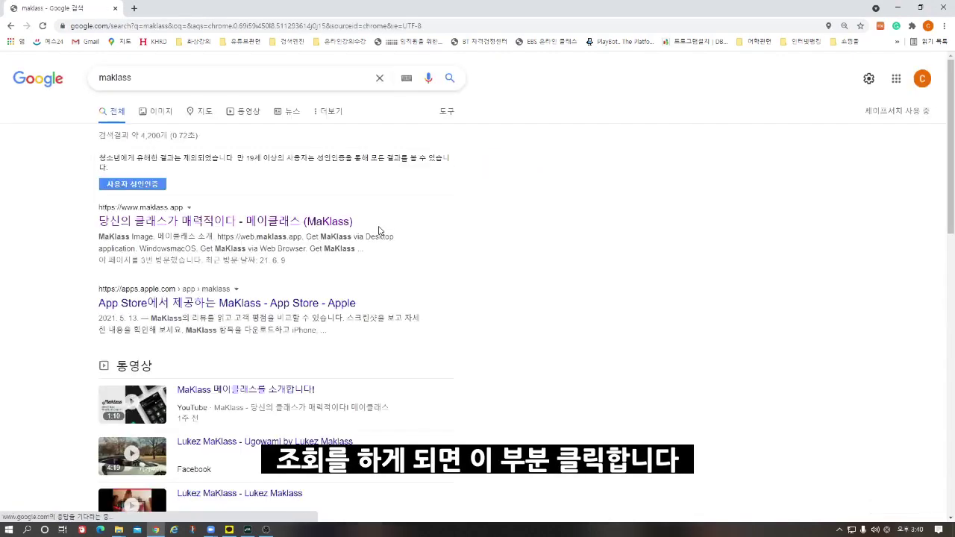
{"action": "left_click", "coordinate": [118, 222]}
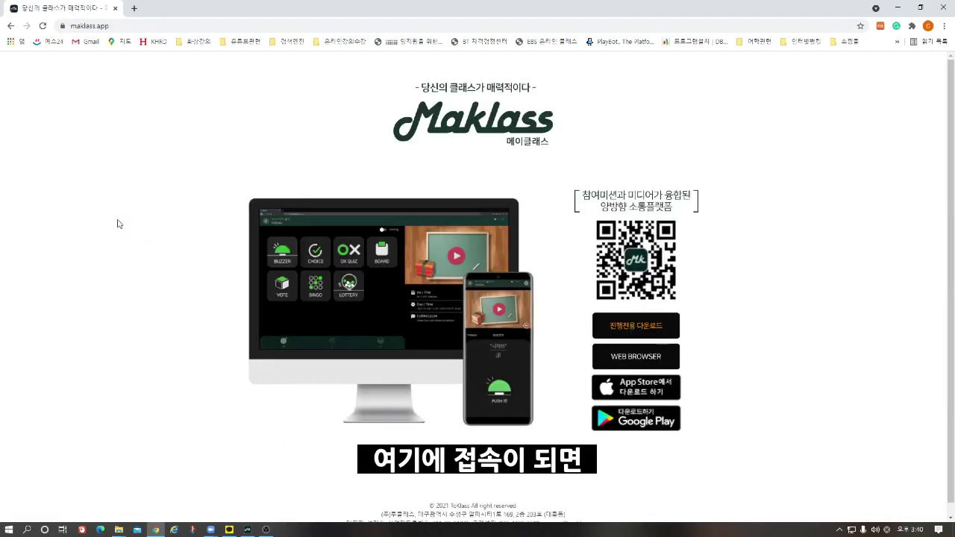
{"action": "left_click", "coordinate": [634, 261]}
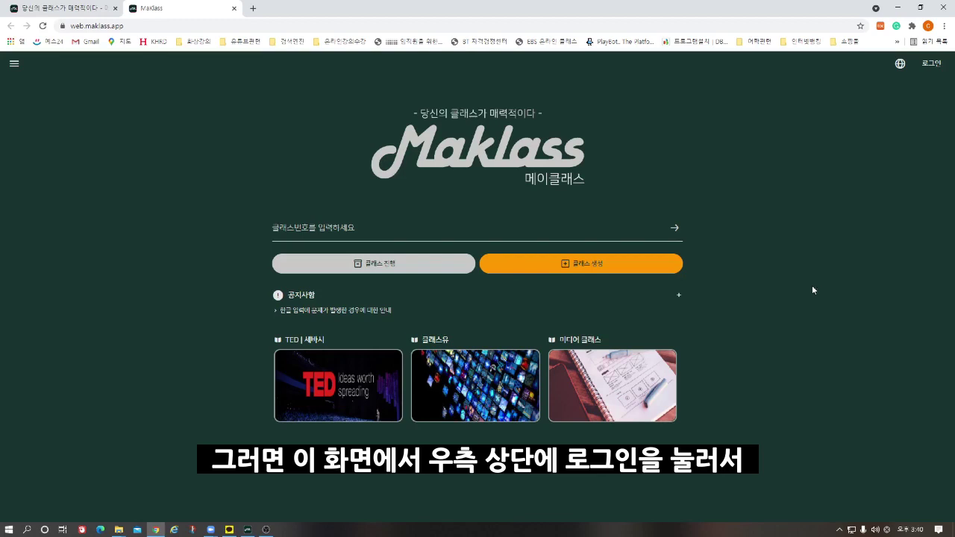
Step: Log in to Maklass with the existing Google account
{"action": "left_click", "coordinate": [931, 63]}
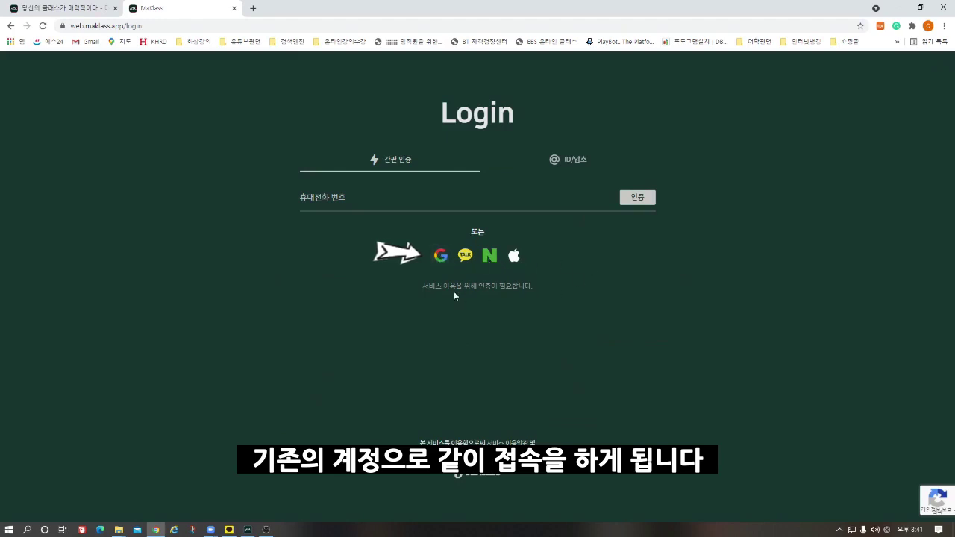
{"action": "left_click", "coordinate": [440, 257]}
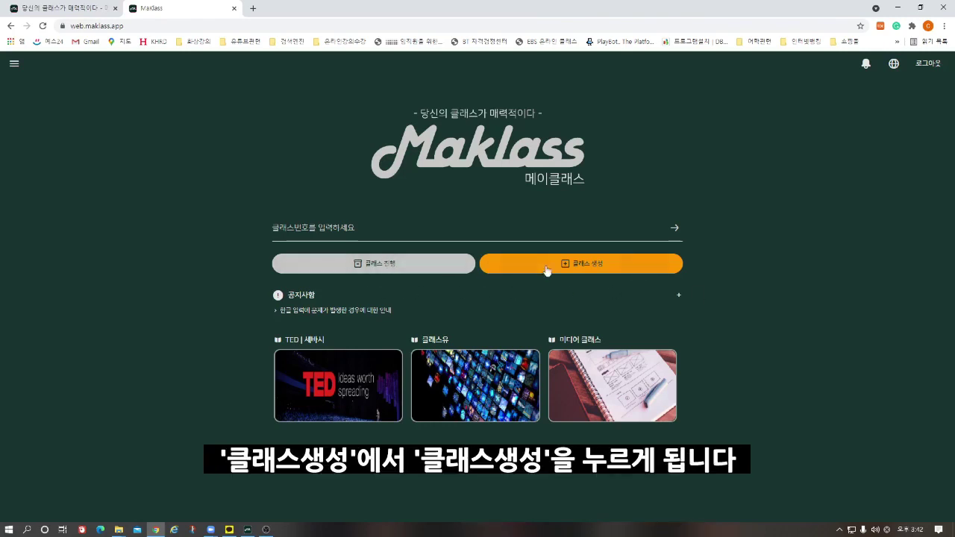
Step: Begin creating a new class and enter 온택트 온 as its title
{"action": "left_click", "coordinate": [589, 266]}
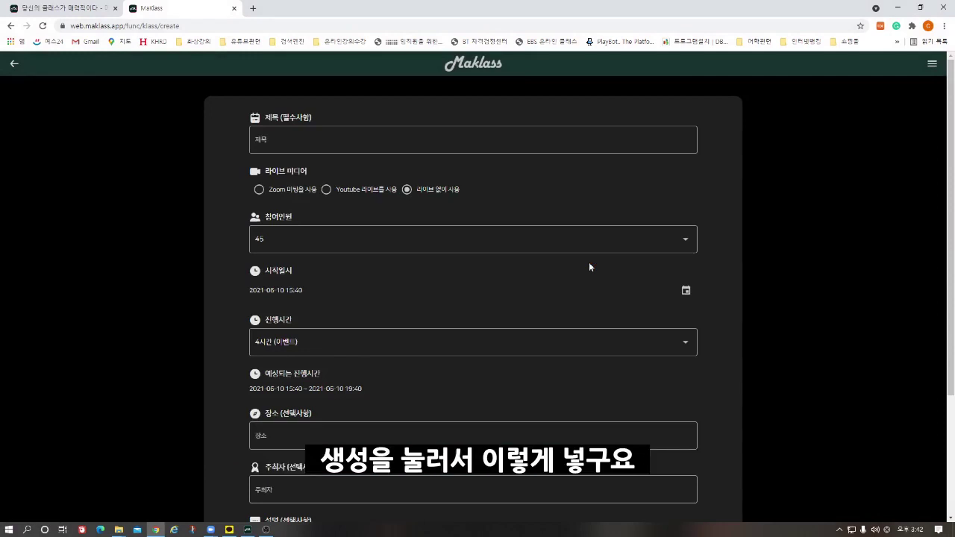
{"action": "left_click", "coordinate": [284, 139]}
{"action": "type", "text": "온택트 온"}
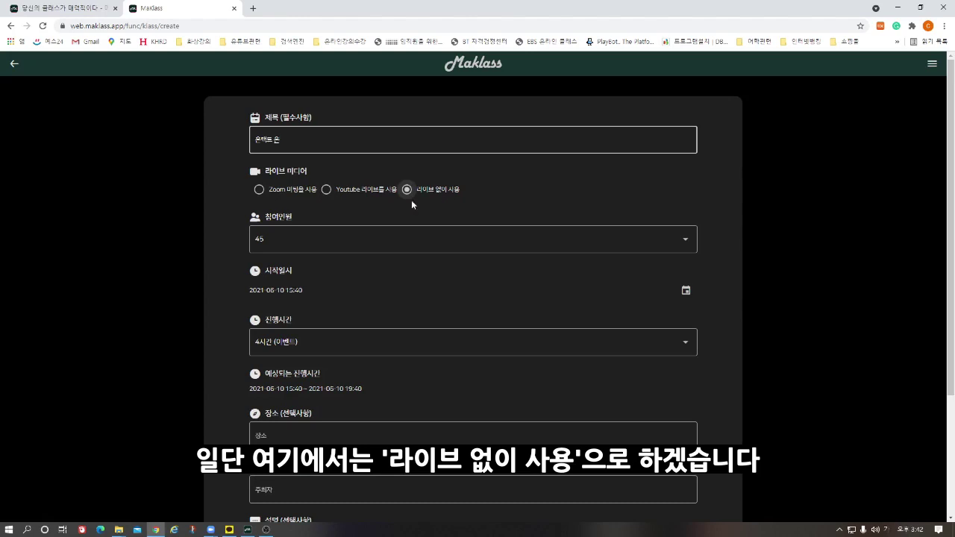
{"action": "left_click", "coordinate": [284, 240]}
{"action": "left_click", "coordinate": [289, 246]}
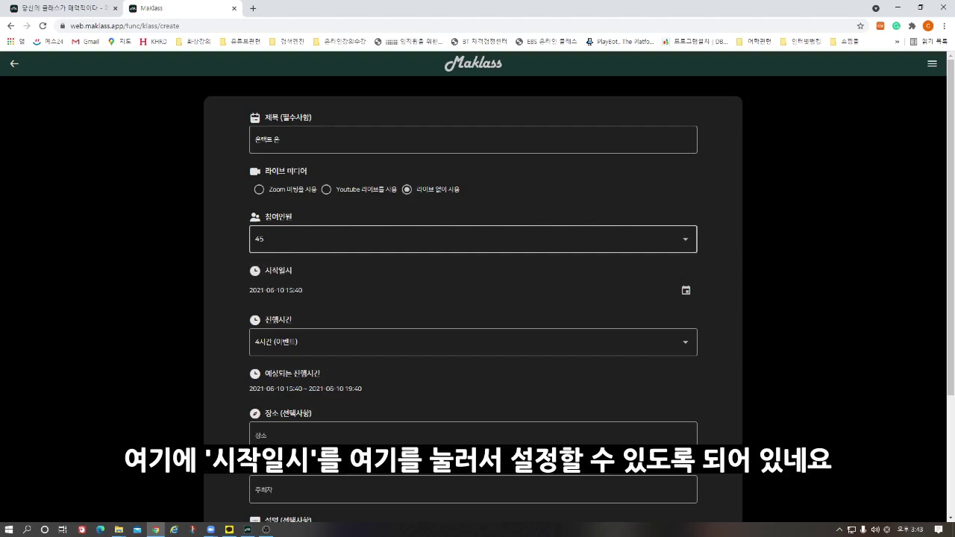
{"action": "left_click", "coordinate": [684, 289]}
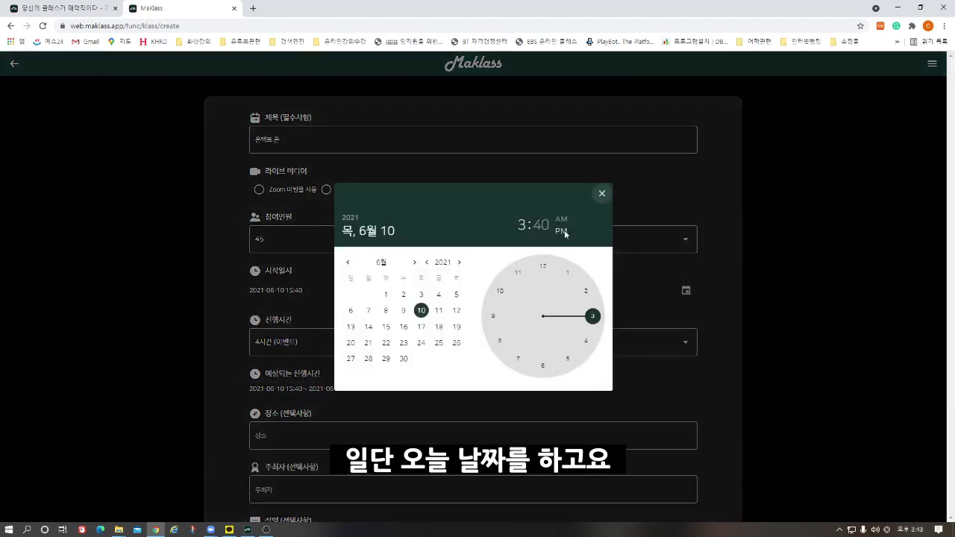
{"action": "left_click", "coordinate": [601, 195]}
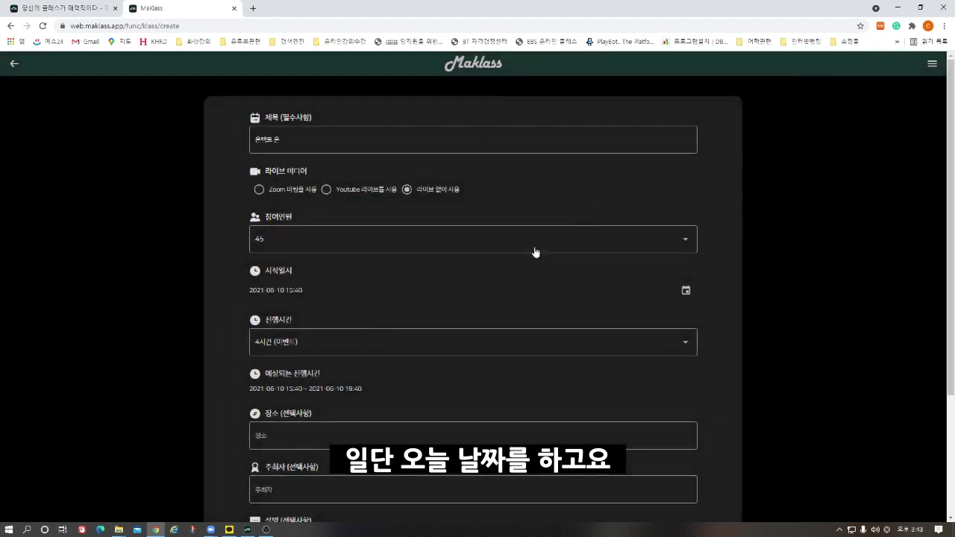
{"action": "left_click", "coordinate": [359, 347]}
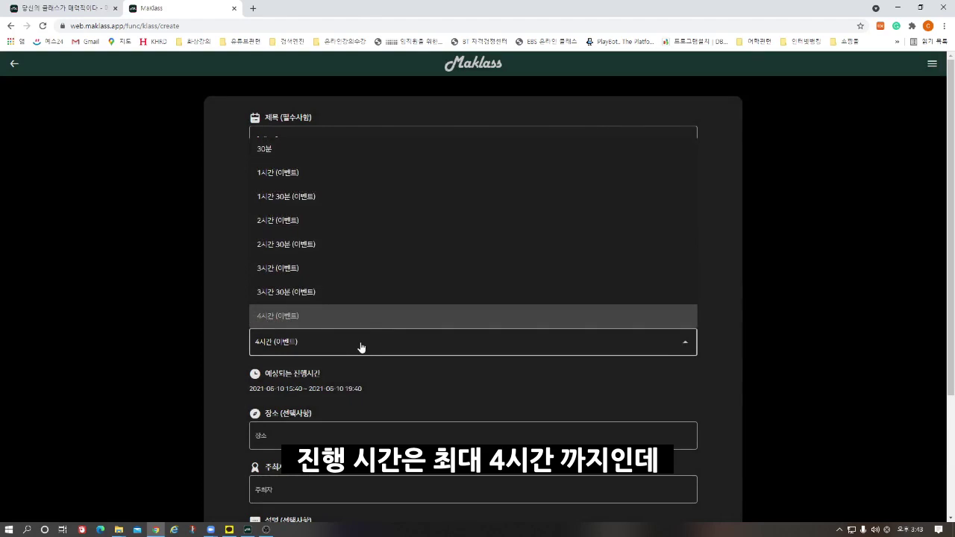
{"action": "left_click", "coordinate": [361, 347]}
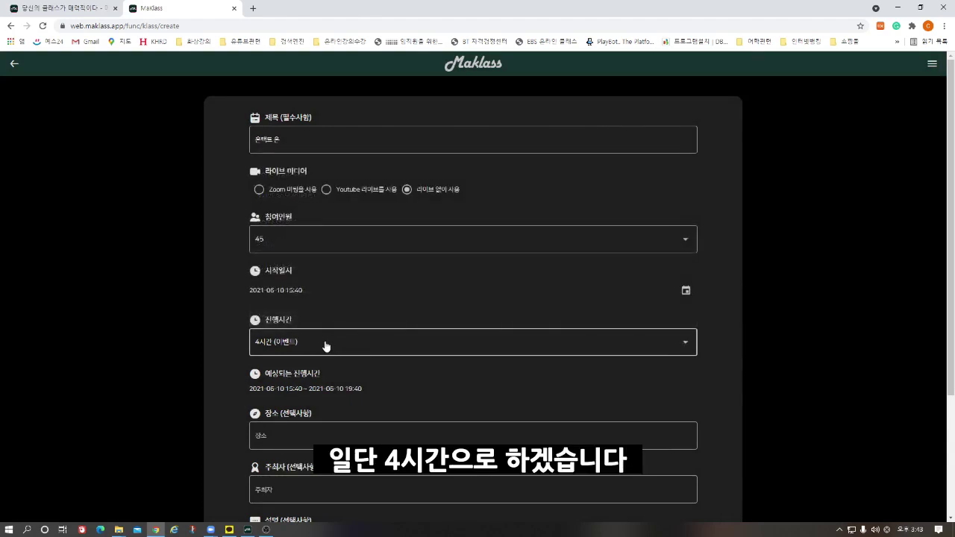
Step: Enter 온택트온 as venue and description, fill in the organizer's name, and attach the 온택트프사 picture as class image
{"action": "left_click", "coordinate": [302, 438]}
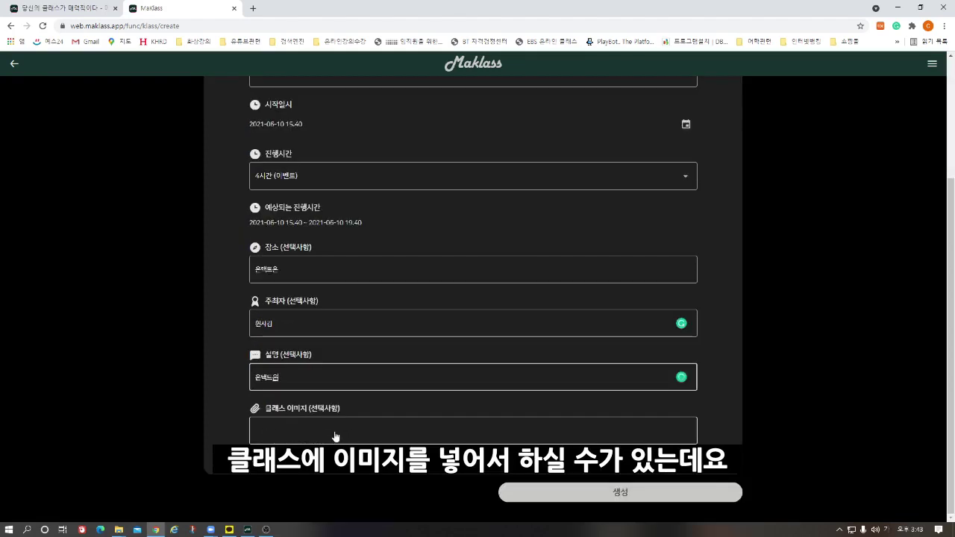
{"action": "left_click", "coordinate": [335, 433]}
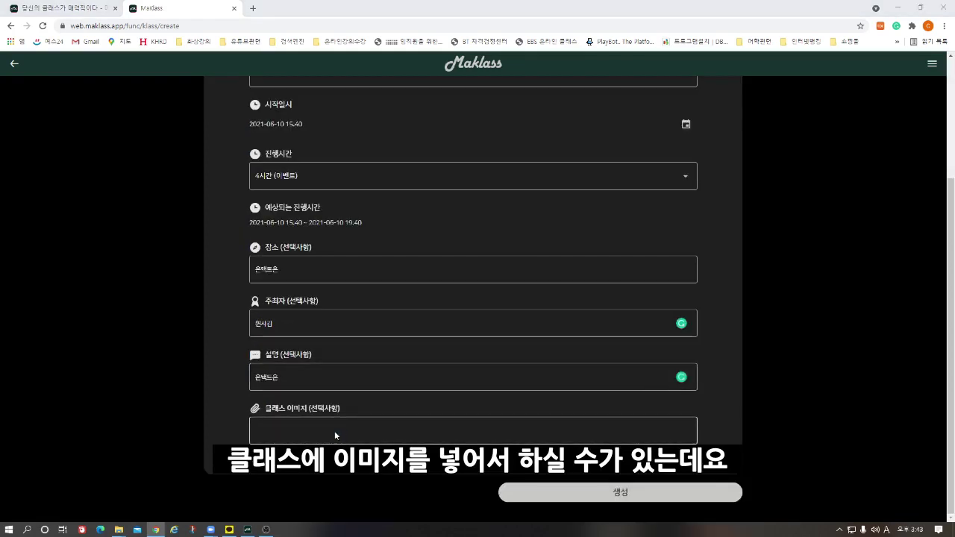
{"action": "left_click", "coordinate": [226, 82]}
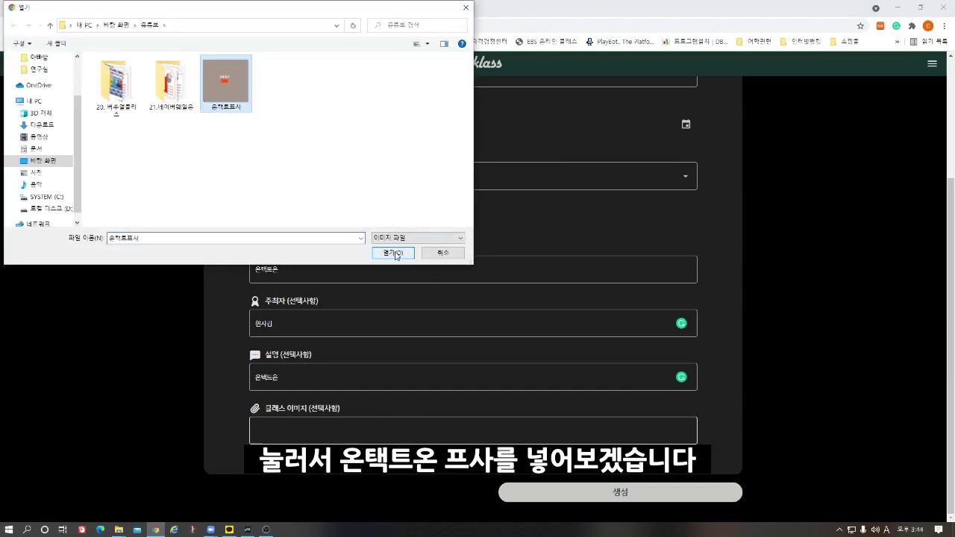
{"action": "left_click", "coordinate": [393, 254]}
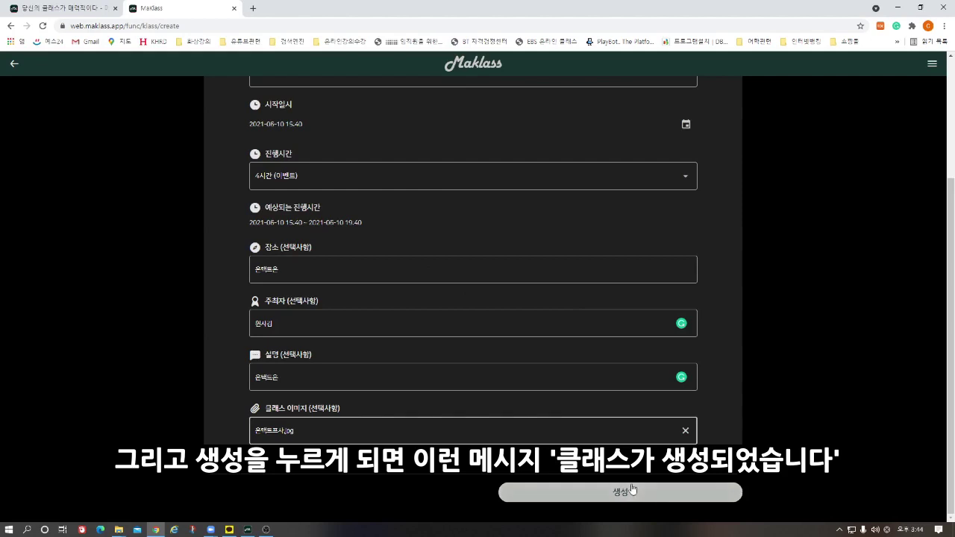
Step: Create the class and start hosting it from the My Class list
{"action": "left_click", "coordinate": [632, 489]}
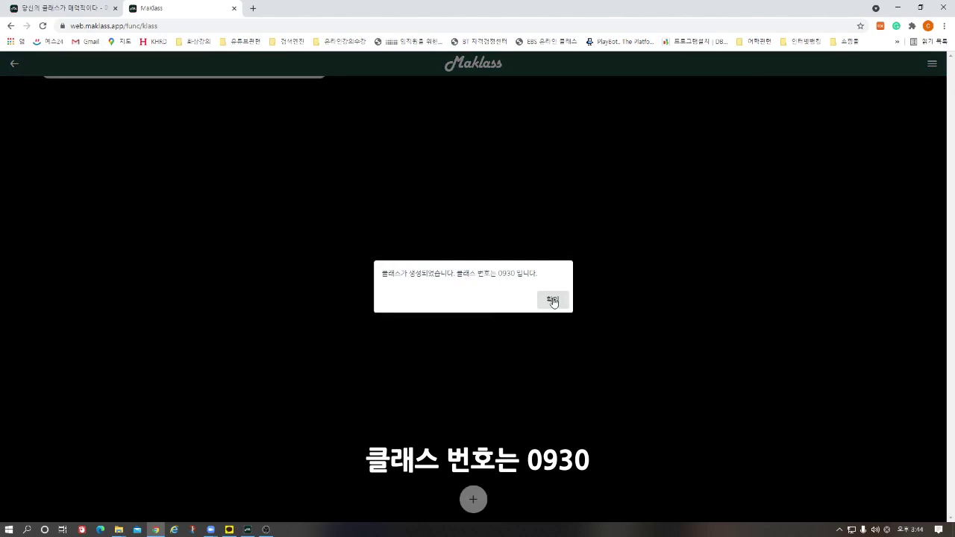
{"action": "left_click", "coordinate": [552, 301]}
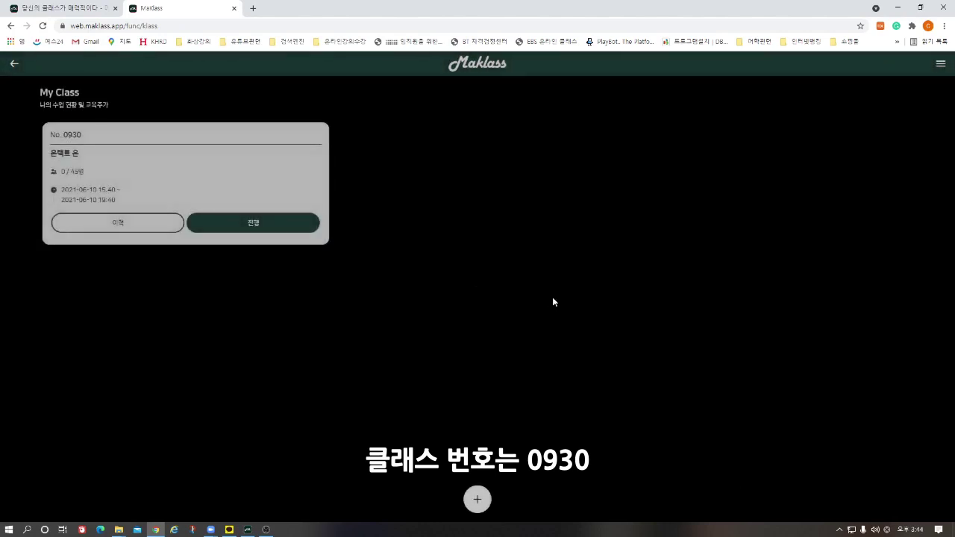
{"action": "left_click", "coordinate": [262, 226]}
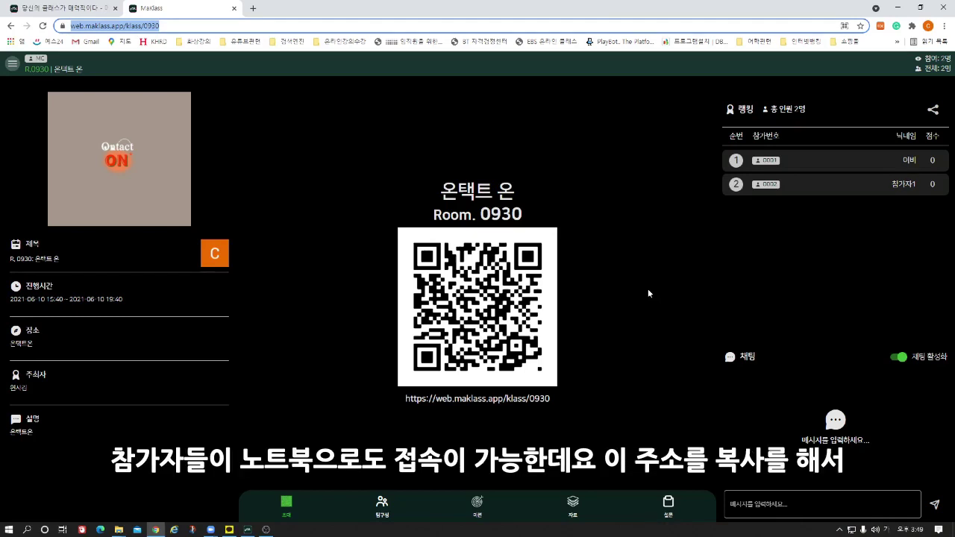
Step: Select the class's web address for sharing and view the team composition (팀구성) section
{"action": "key", "text": "ctrl+l"}
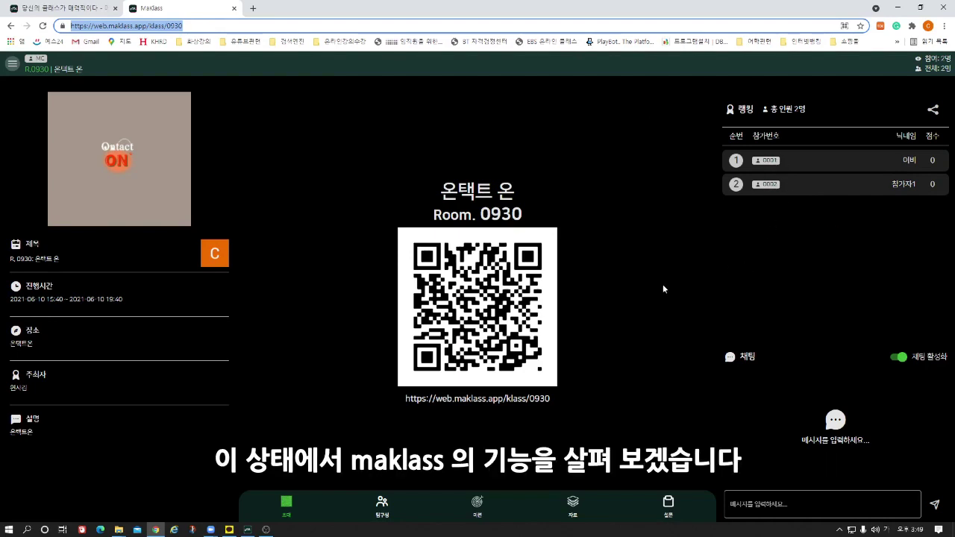
{"action": "left_click", "coordinate": [382, 506]}
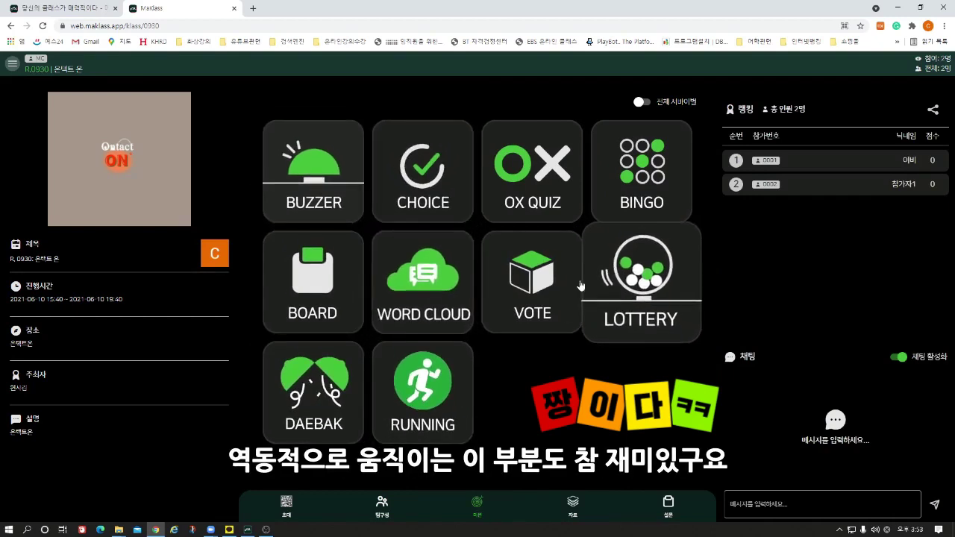
Step: Run a BUZZER mission for the participants, end it to get the ranking, and exit the results
{"action": "left_click", "coordinate": [321, 170]}
{"action": "left_click", "coordinate": [481, 485]}
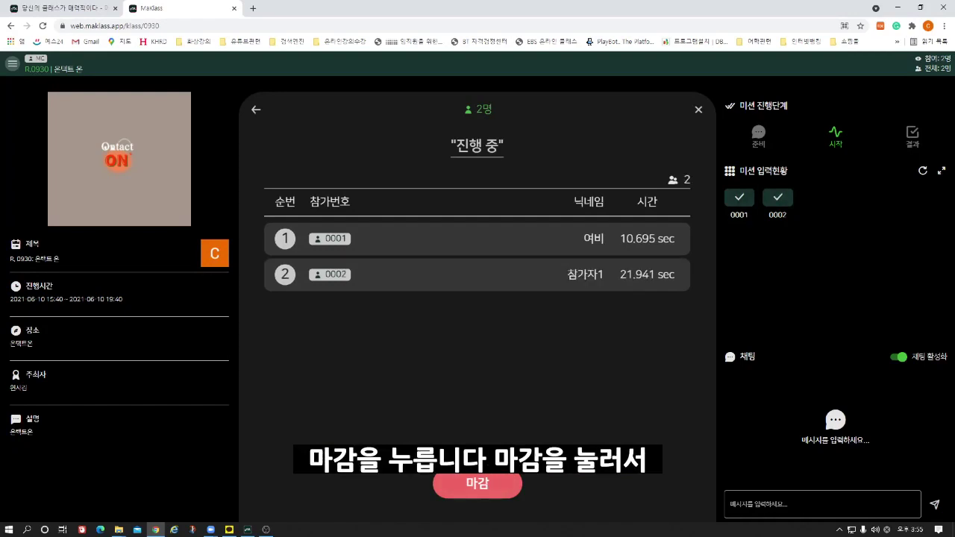
{"action": "left_click", "coordinate": [473, 486]}
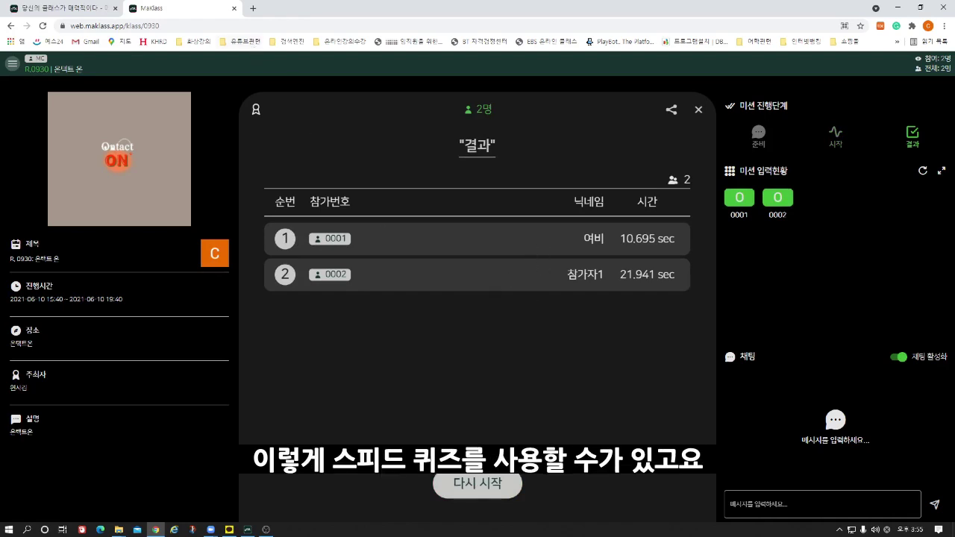
{"action": "left_click", "coordinate": [698, 109]}
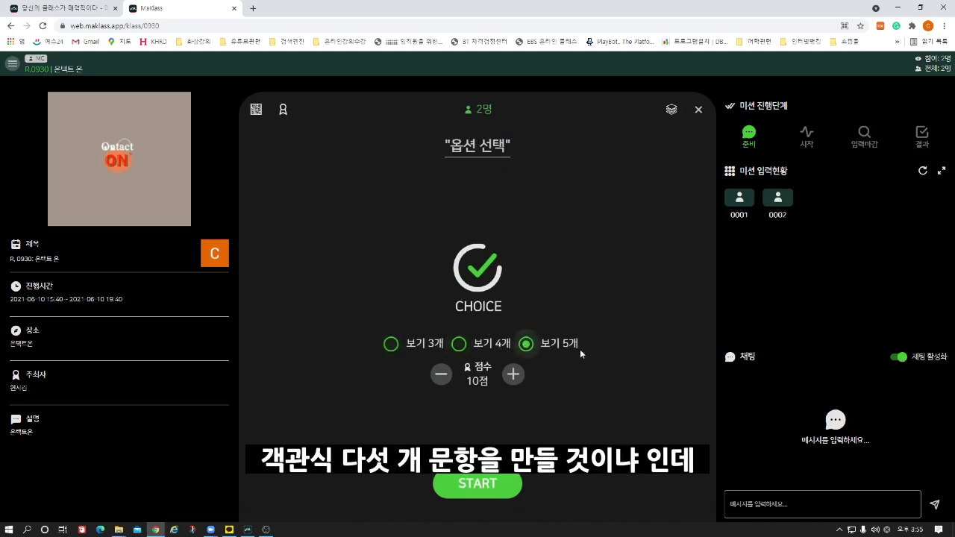
Step: Start a CHOICE mission with three answer options (보기 3개) worth 10 points
{"action": "left_click", "coordinate": [390, 346]}
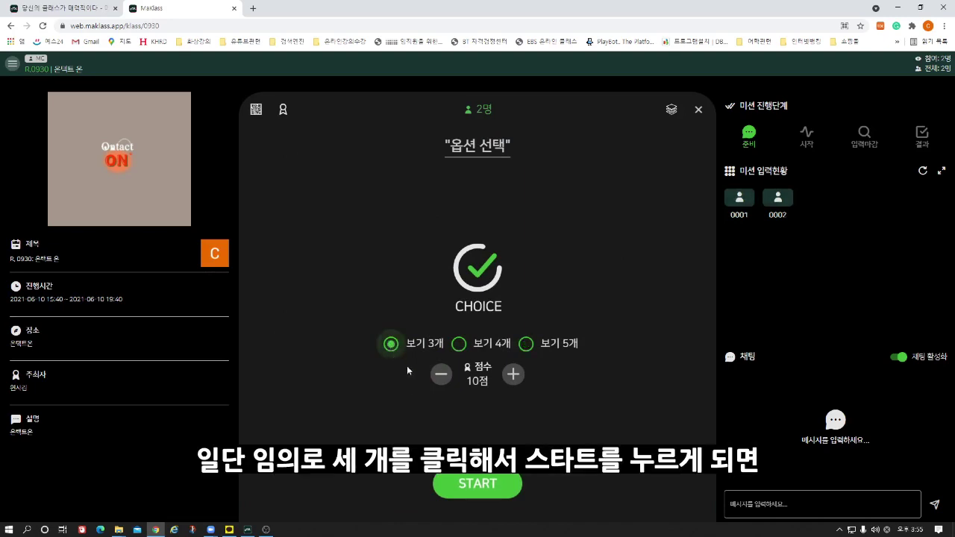
{"action": "left_click", "coordinate": [478, 485]}
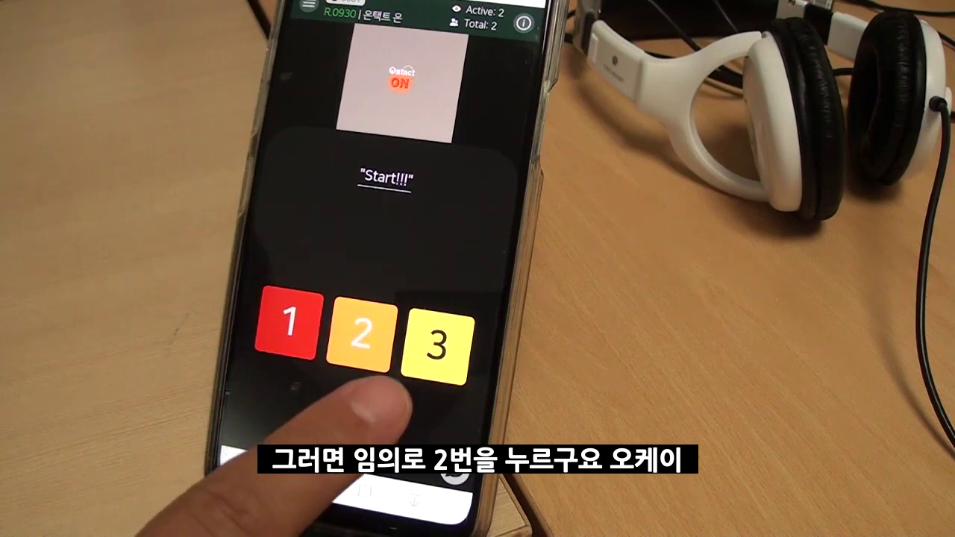
{"action": "left_click", "coordinate": [362, 334]}
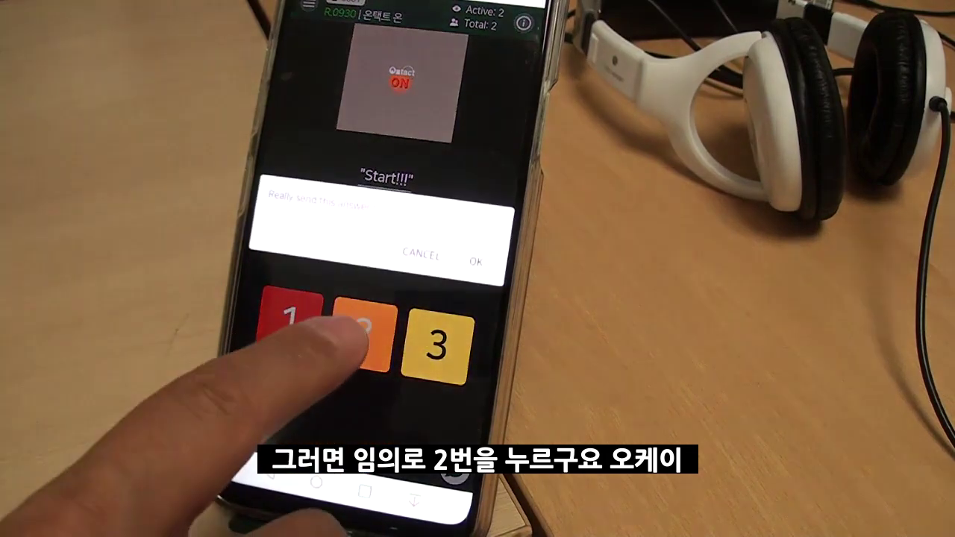
{"action": "left_click", "coordinate": [489, 252]}
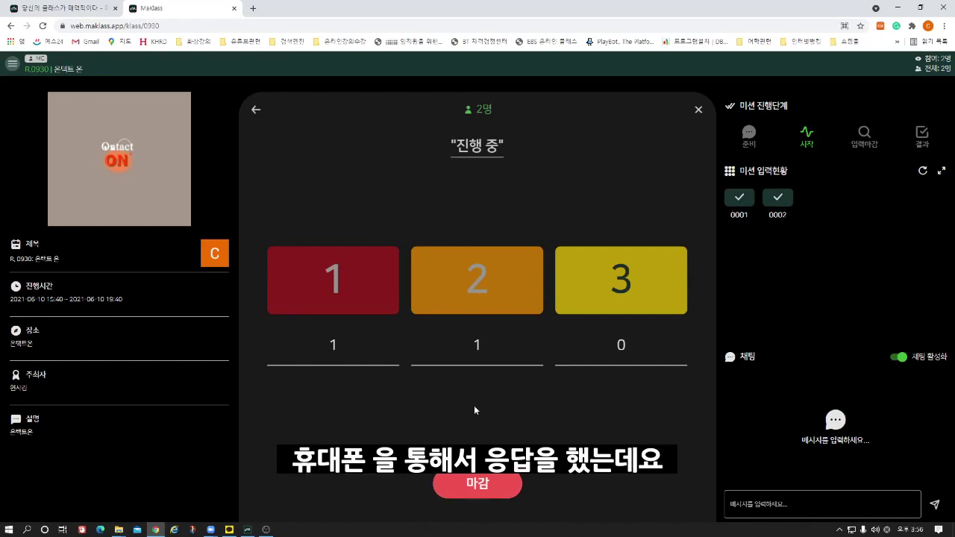
Step: Close answering in the CHOICE mission and confirm option 2 as the correct answer
{"action": "left_click", "coordinate": [483, 489]}
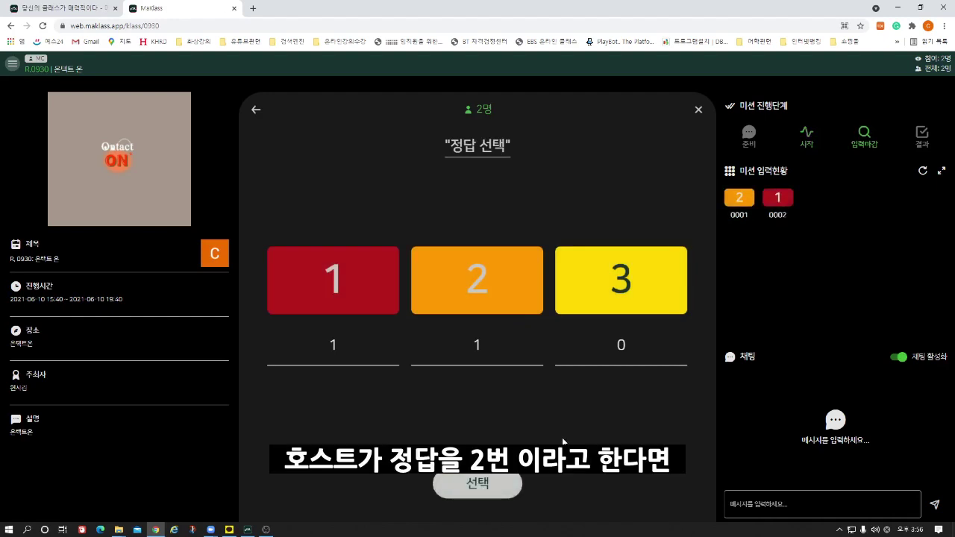
{"action": "left_click", "coordinate": [485, 279]}
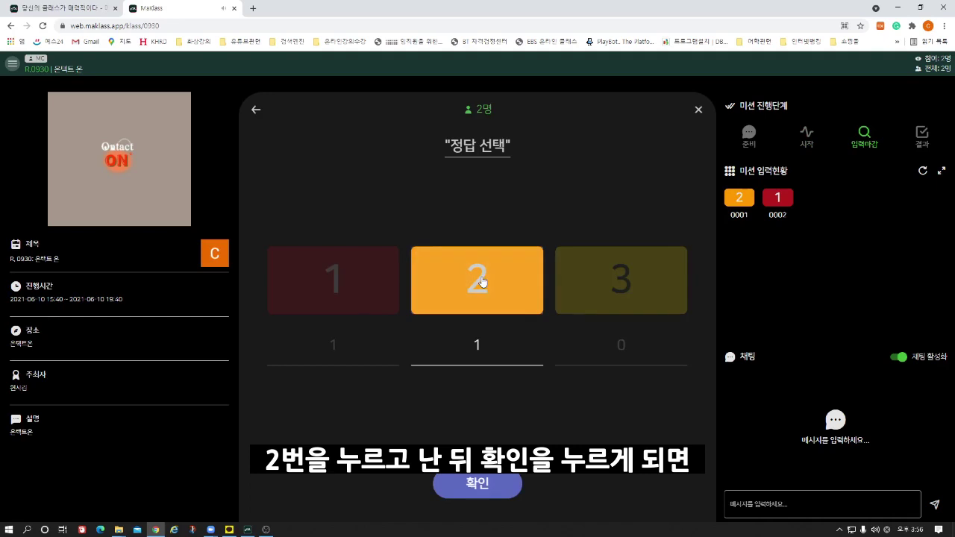
{"action": "left_click", "coordinate": [482, 488]}
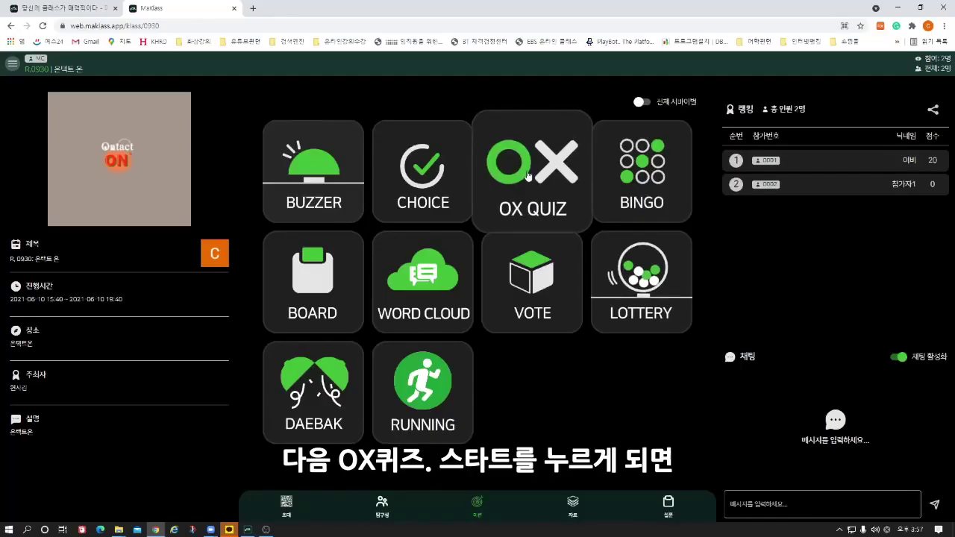
Step: Run an OX QUIZ mission worth 10 points, close the answering, and confirm O as the correct answer
{"action": "left_click", "coordinate": [527, 176]}
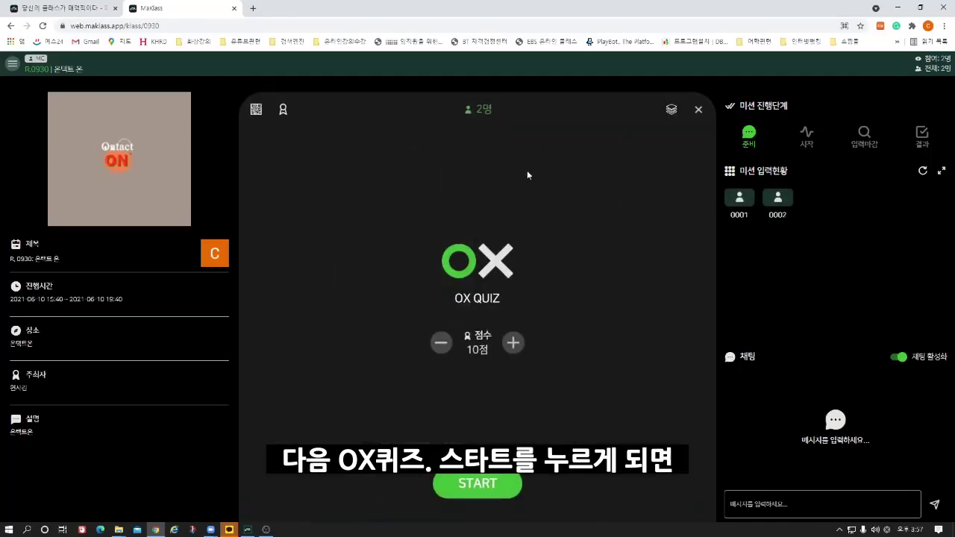
{"action": "left_click", "coordinate": [479, 489]}
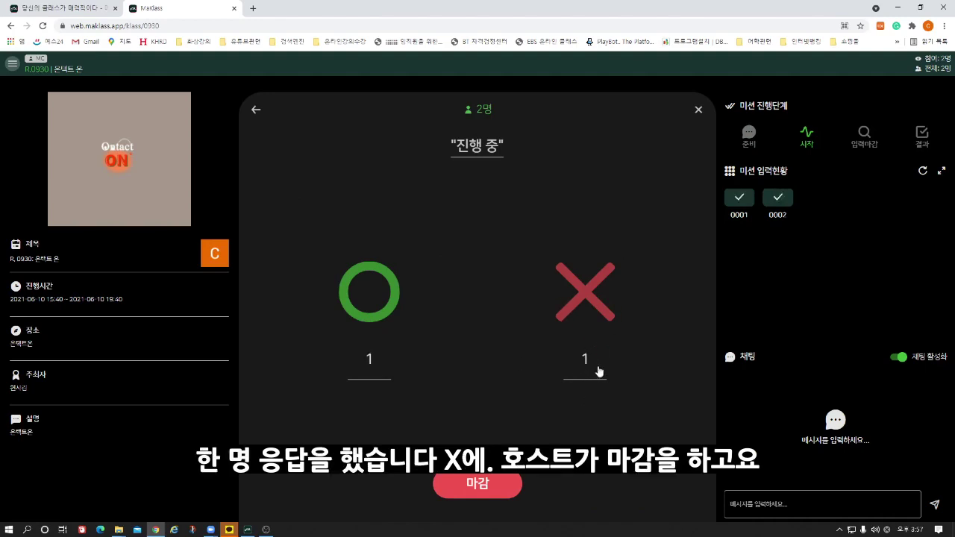
{"action": "left_click", "coordinate": [489, 492]}
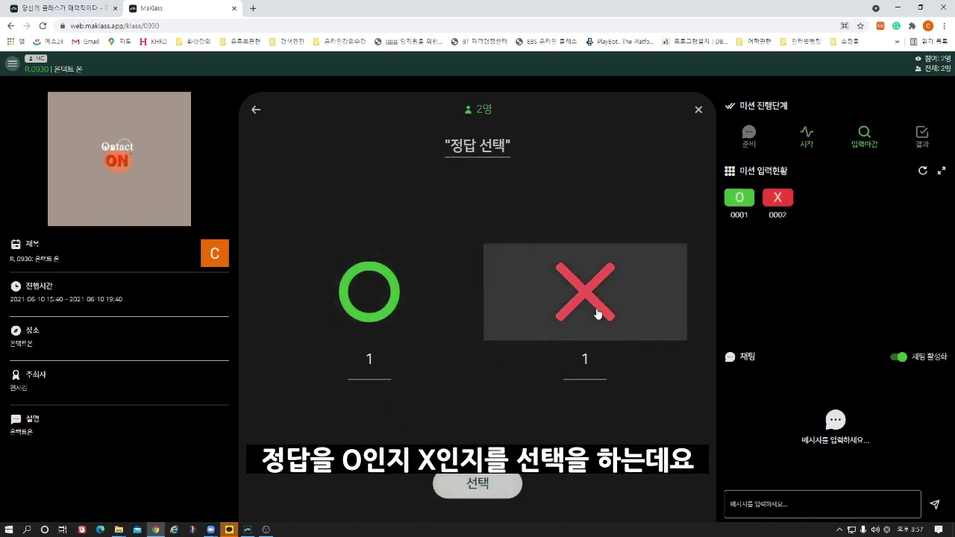
{"action": "left_click", "coordinate": [381, 292]}
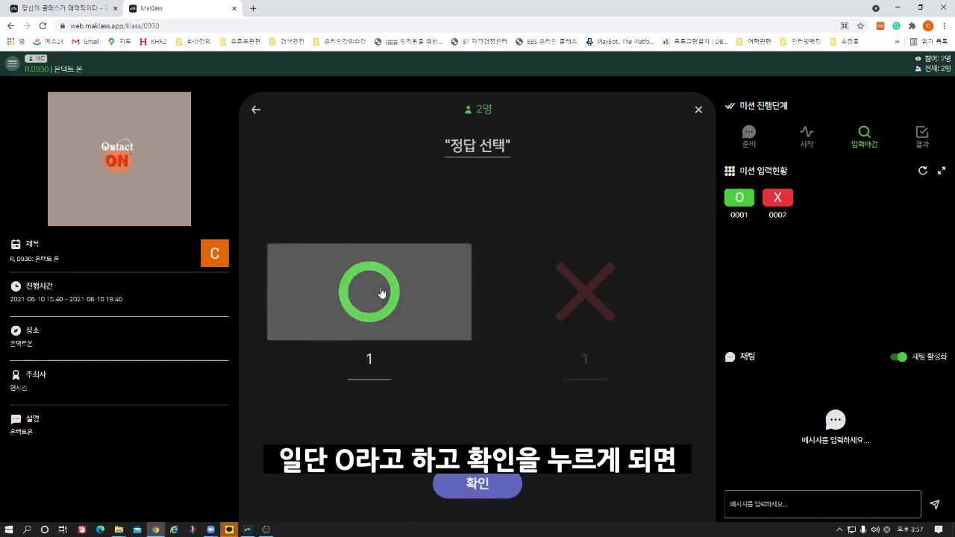
{"action": "left_click", "coordinate": [485, 484]}
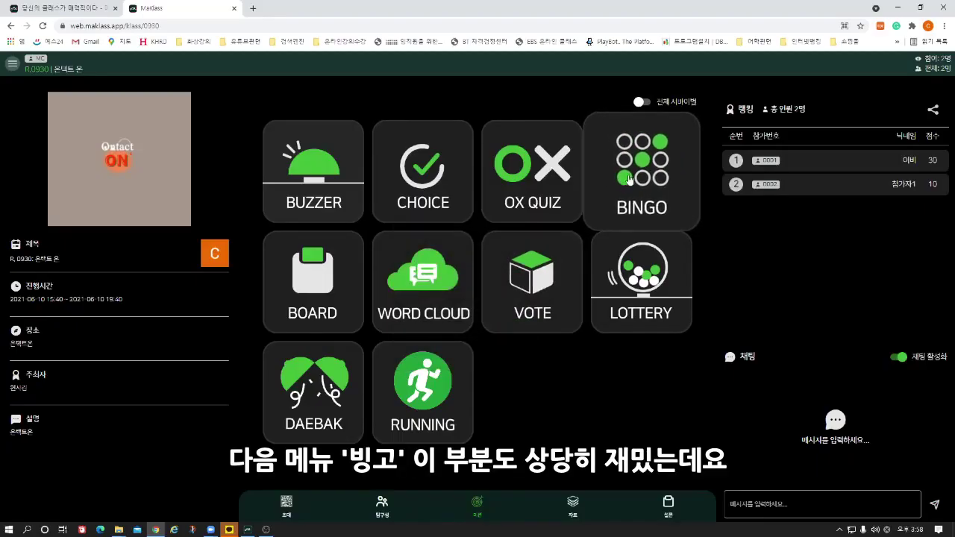
Step: Open the BINGO mission options, try raising the score to 100 points, and return it to 10 points
{"action": "left_click", "coordinate": [664, 170]}
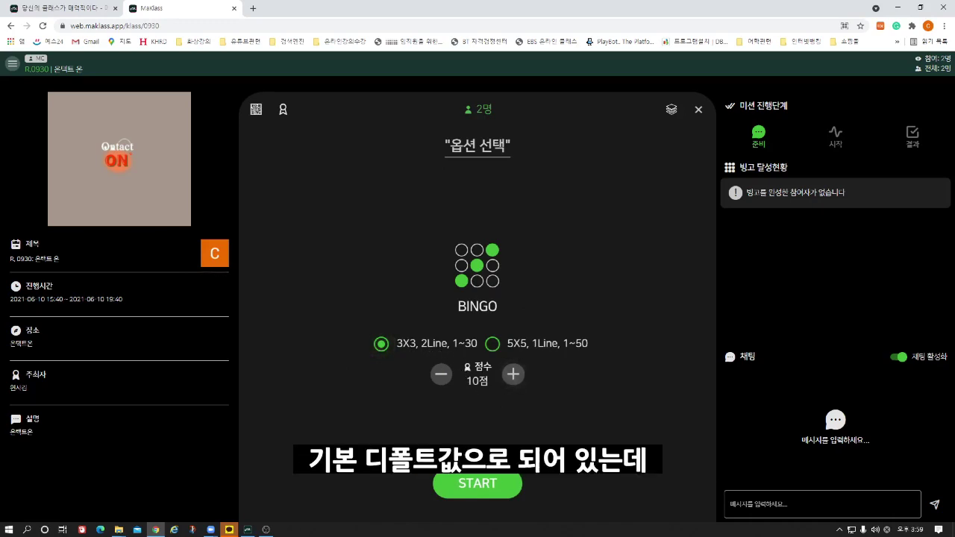
{"action": "left_click", "coordinate": [513, 375]}
{"action": "left_click", "coordinate": [514, 375]}
{"action": "left_click", "coordinate": [513, 375]}
{"action": "left_click", "coordinate": [513, 375]}
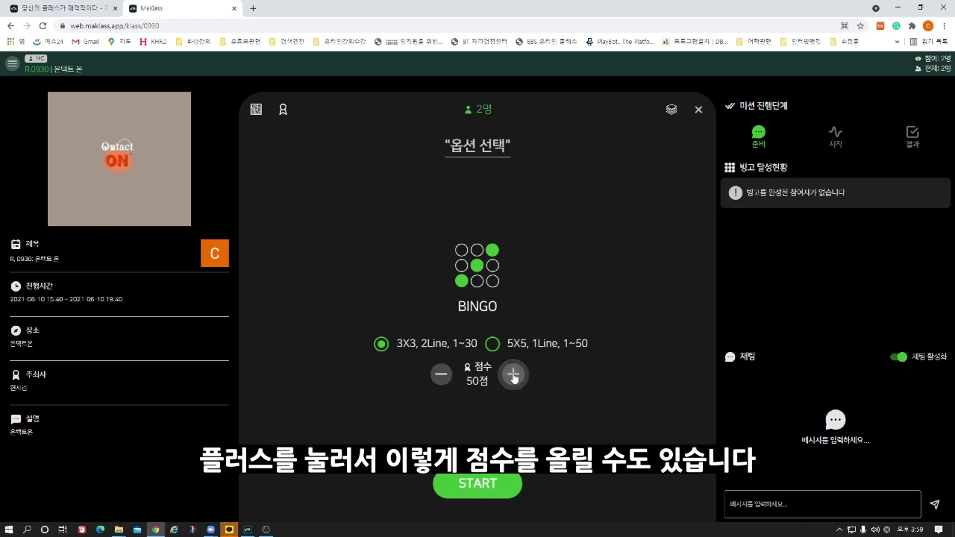
{"action": "left_click", "coordinate": [513, 375]}
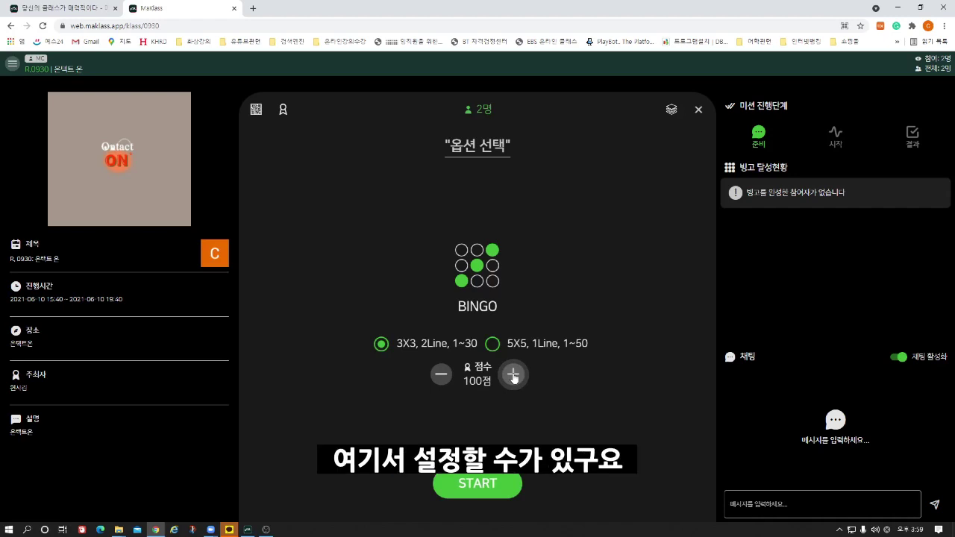
{"action": "left_click", "coordinate": [514, 375]}
{"action": "left_click", "coordinate": [441, 375]}
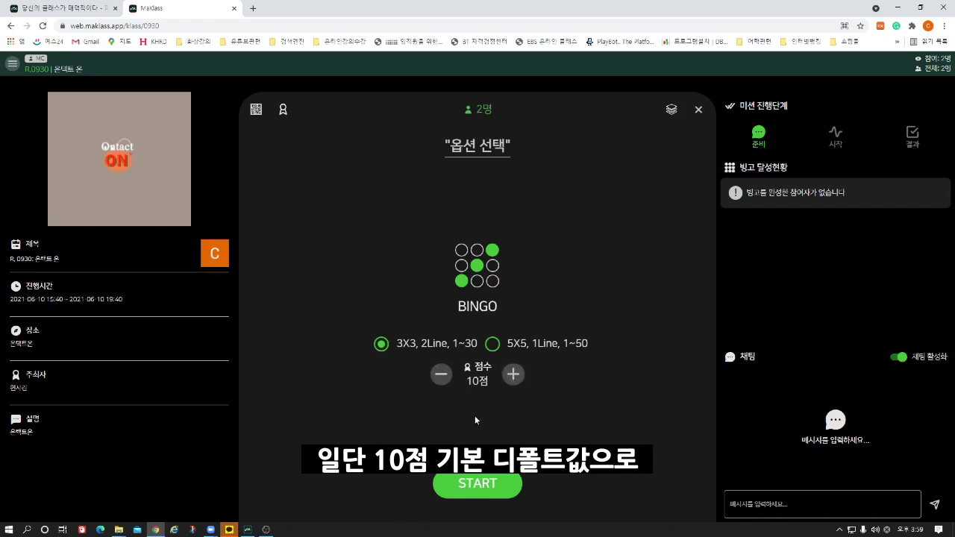
Step: Run the 3X3 bingo by drawing random numbers (랜덤 선택) until a participant completes it, and end the mission
{"action": "left_click", "coordinate": [479, 484]}
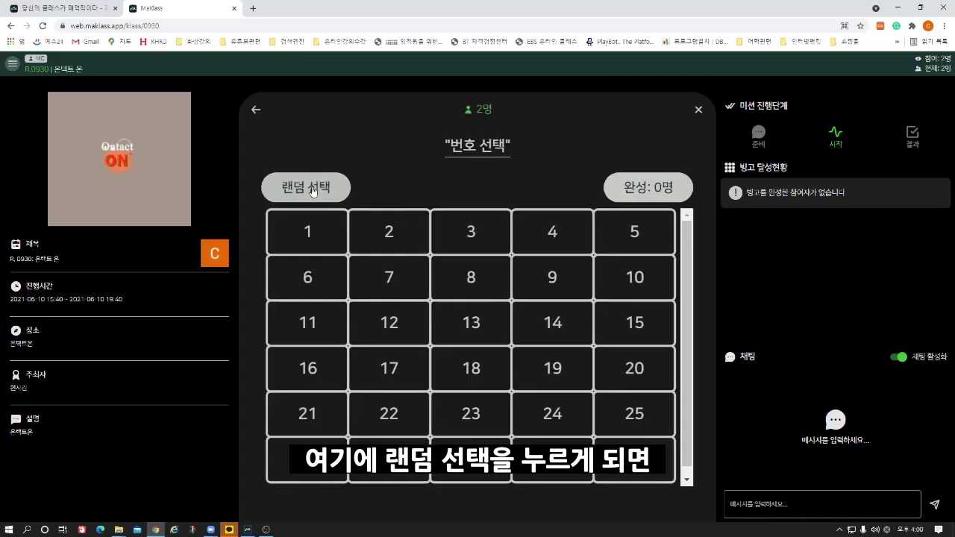
{"action": "left_click", "coordinate": [312, 191]}
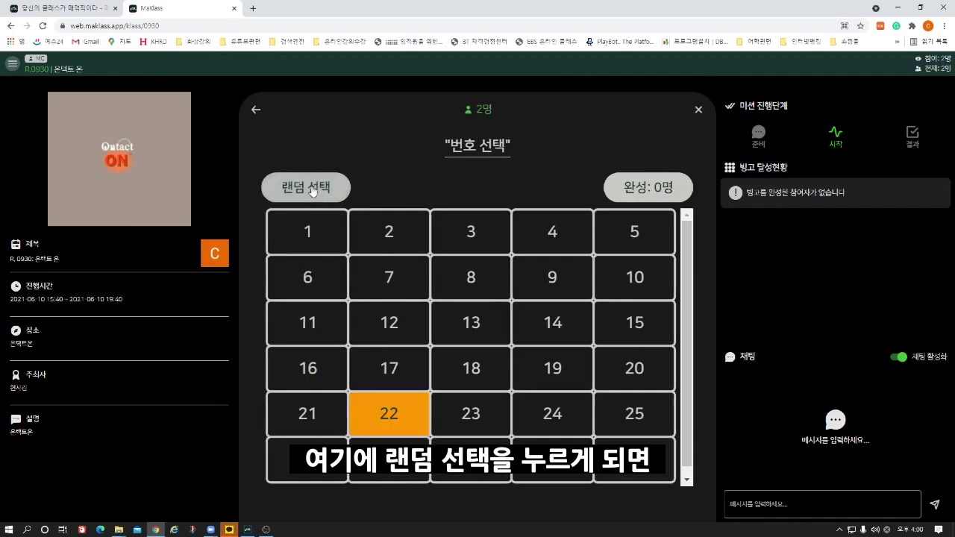
{"action": "left_click", "coordinate": [312, 191]}
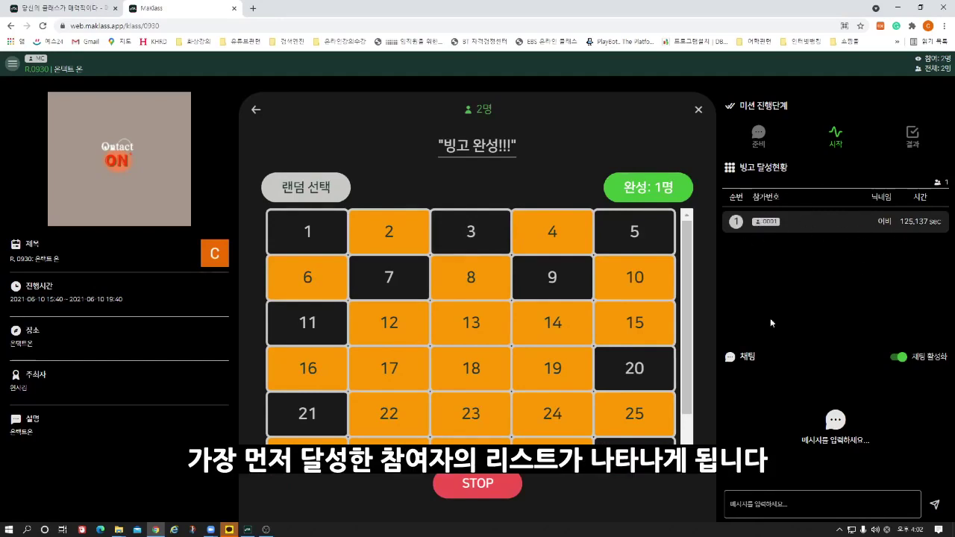
{"action": "left_click", "coordinate": [487, 486]}
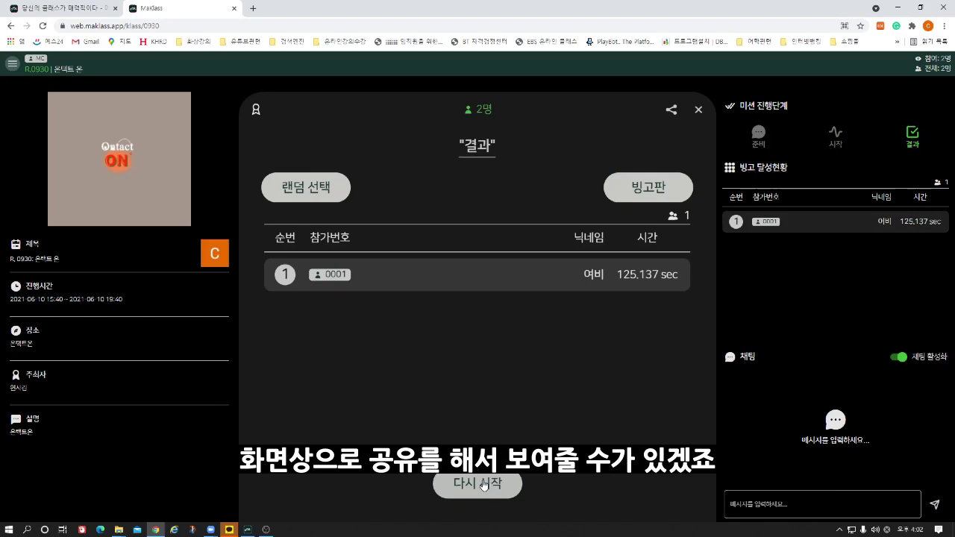
{"action": "left_click", "coordinate": [698, 110]}
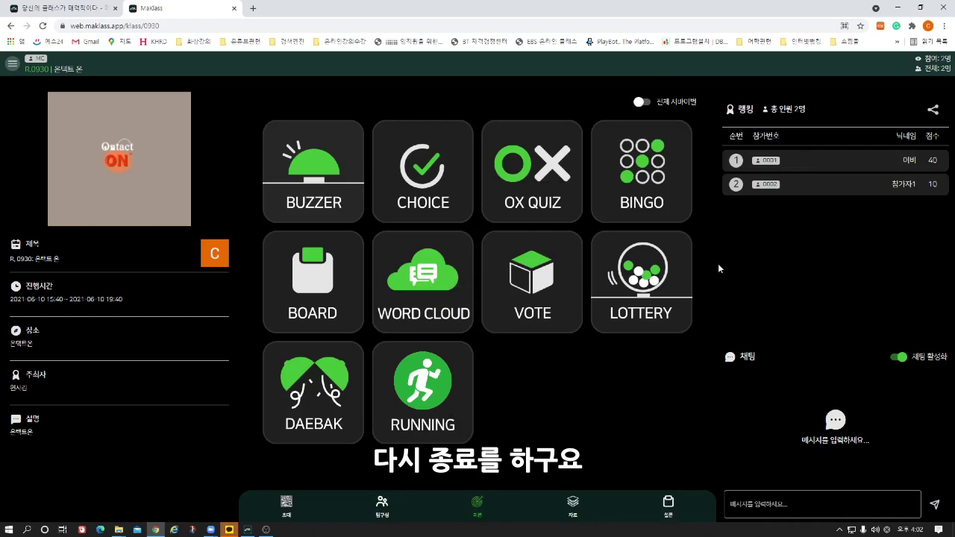
Step: Start a BOARD mission and send the message 좋아요 from the participant's phone
{"action": "left_click", "coordinate": [314, 303]}
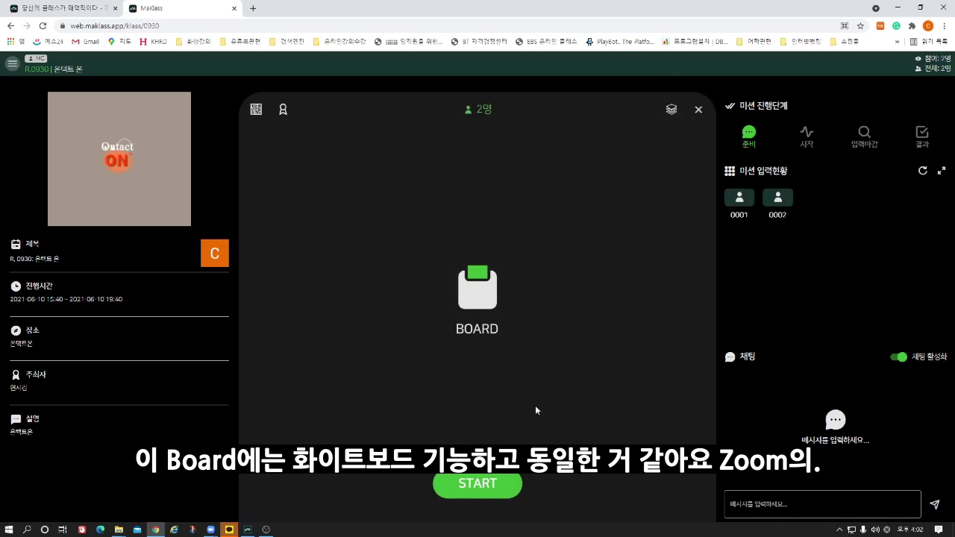
{"action": "left_click", "coordinate": [477, 484]}
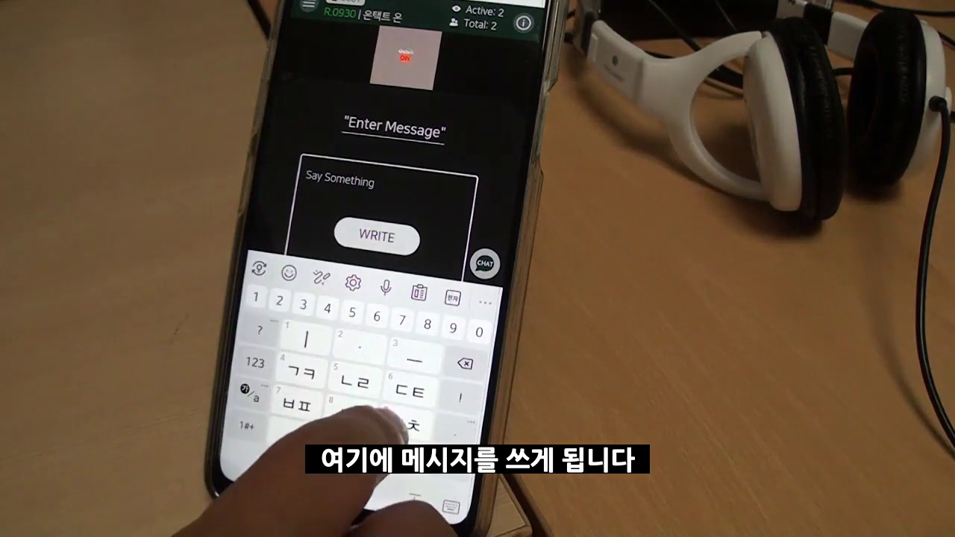
{"action": "type", "text": "조ㅎ아ㅇ‥"}
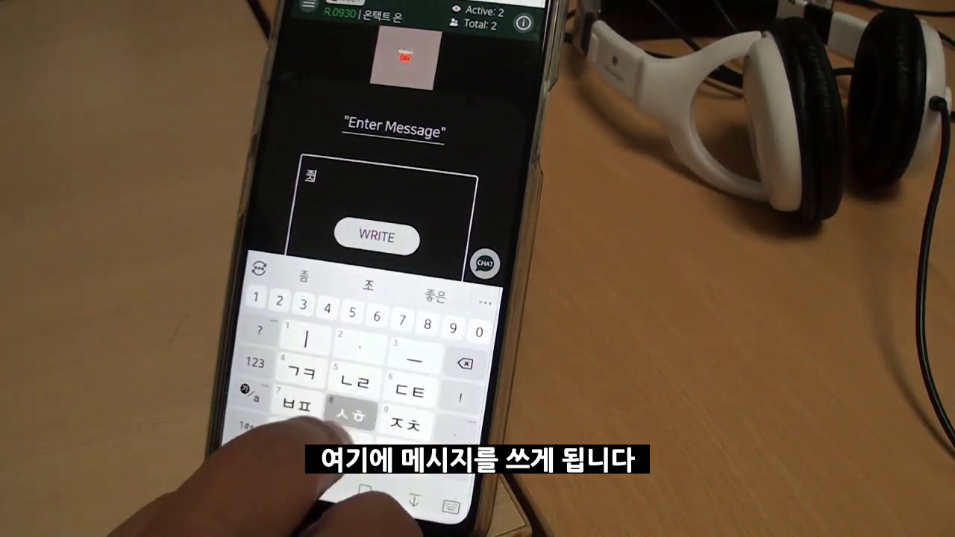
{"action": "type", "text": "ㅡ"}
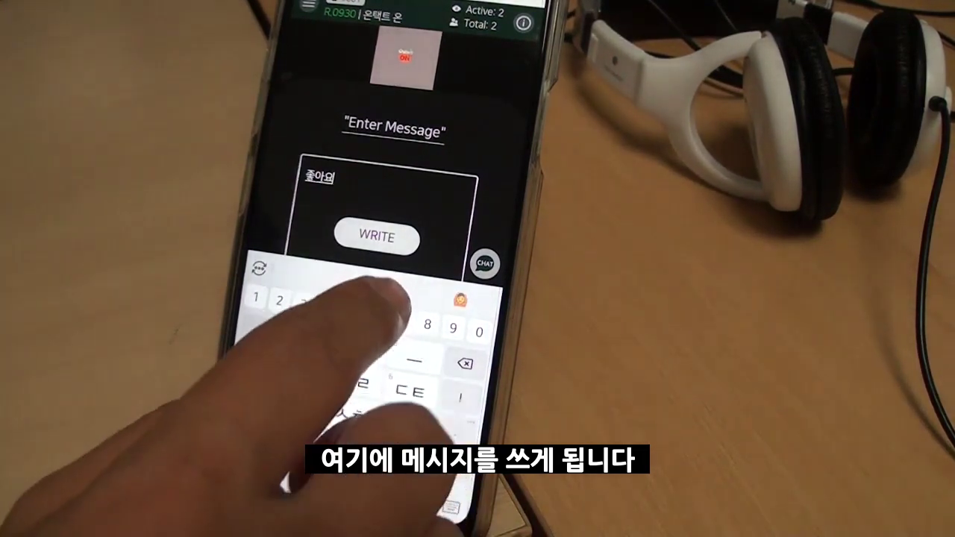
{"action": "left_click", "coordinate": [379, 235]}
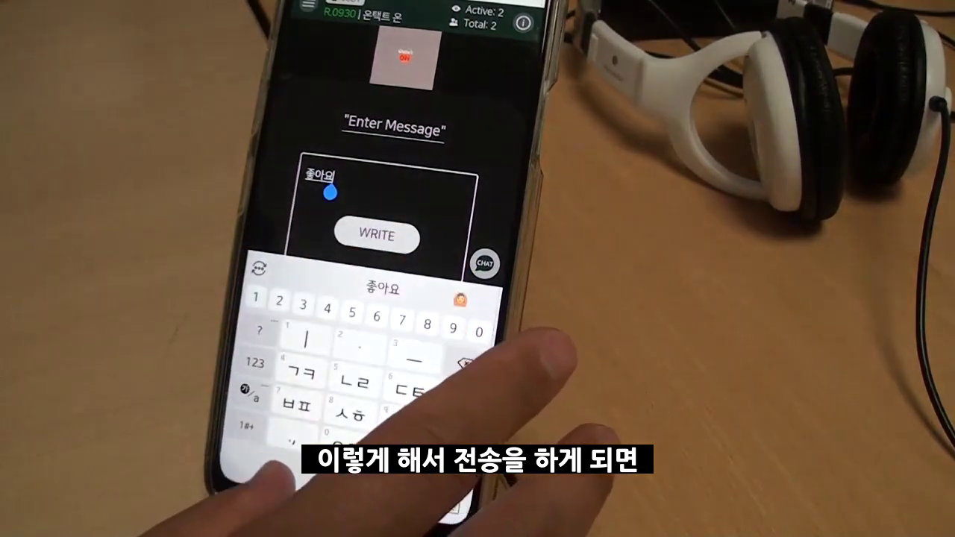
{"action": "left_click", "coordinate": [270, 473]}
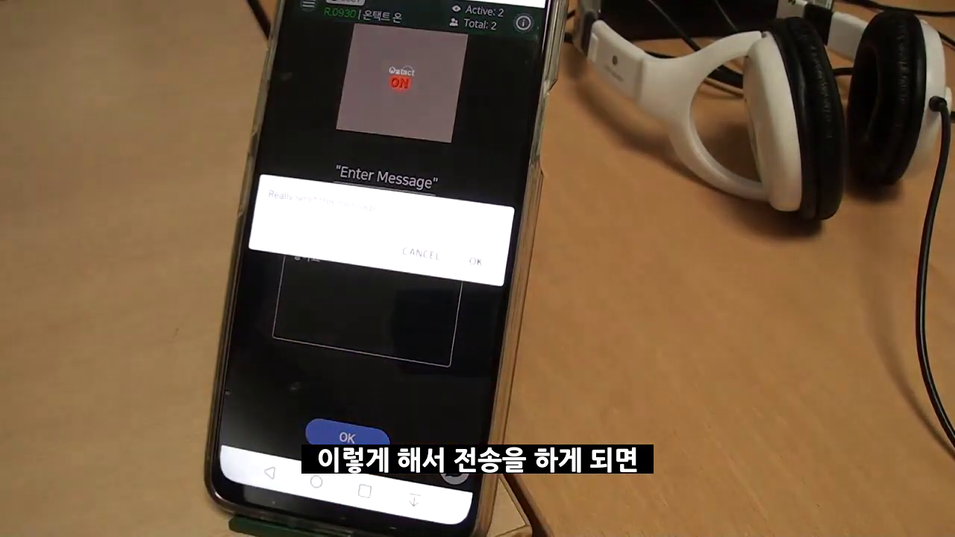
{"action": "left_click", "coordinate": [448, 254]}
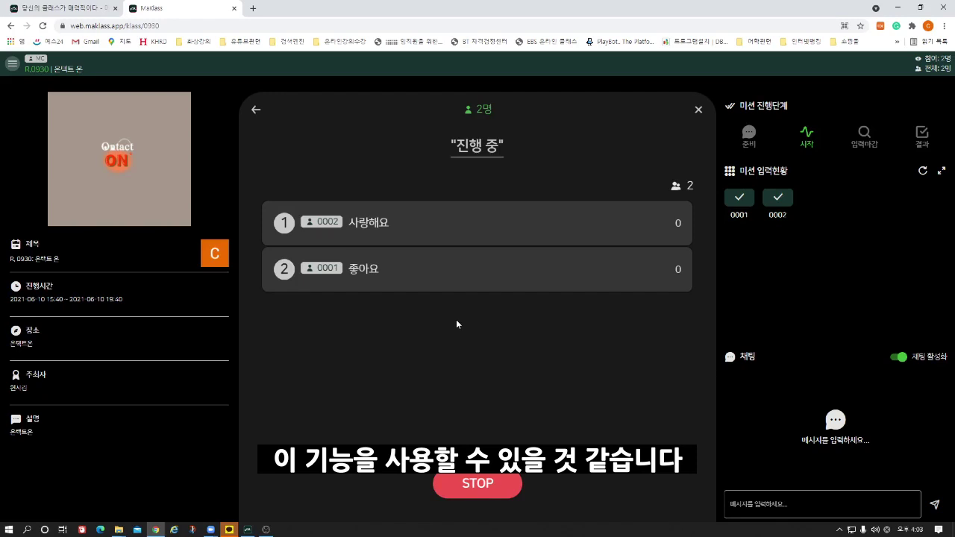
Step: Stop message entry in the BOARD mission and sort the messages by empathy votes (공감순 정렬)
{"action": "left_click", "coordinate": [483, 486]}
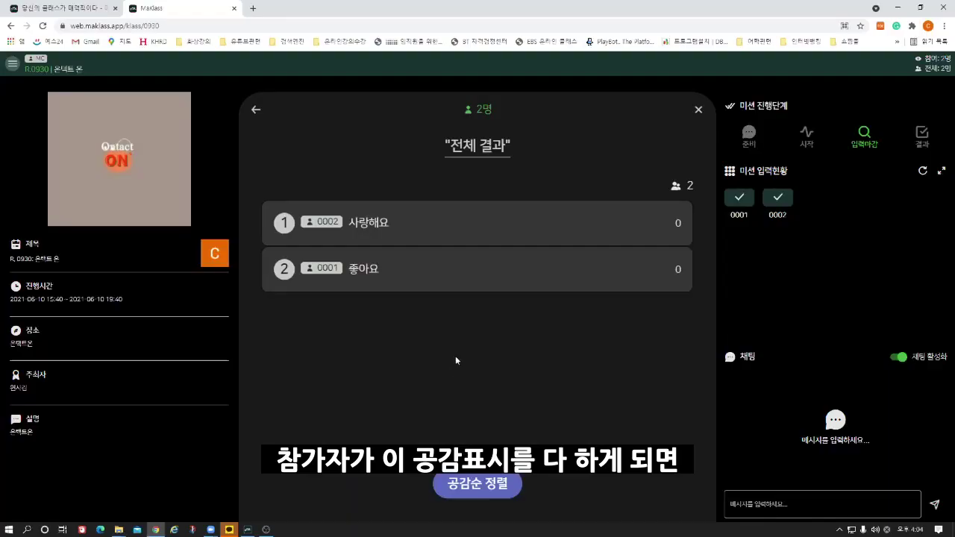
{"action": "left_click", "coordinate": [486, 485]}
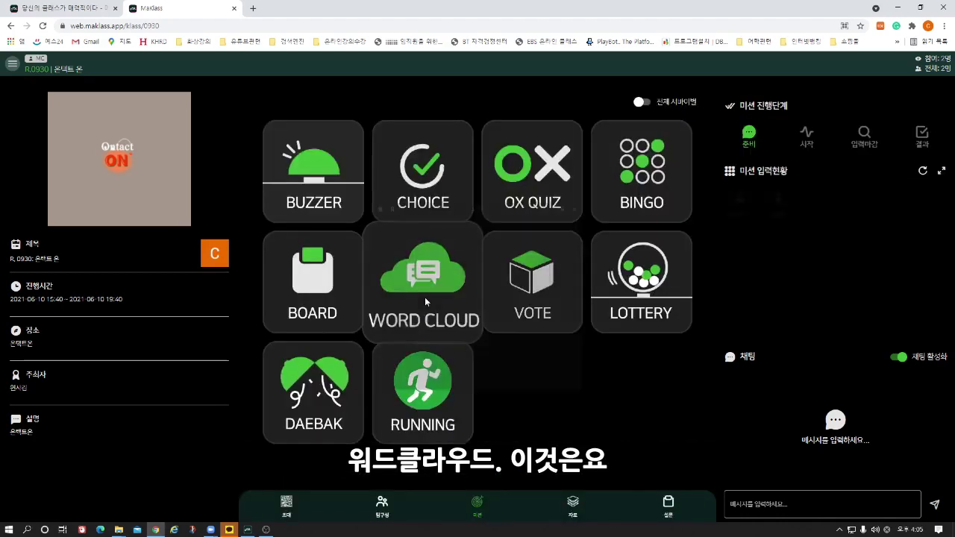
Step: Start a WORD CLOUD mission and send 디지털트랜스포메이션 from the participant's phone
{"action": "left_click", "coordinate": [424, 297]}
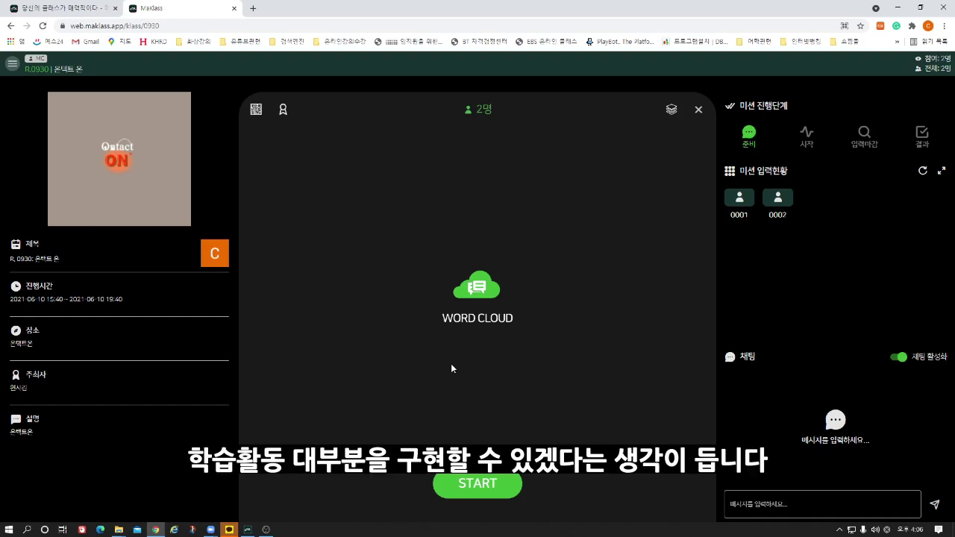
{"action": "left_click", "coordinate": [495, 487]}
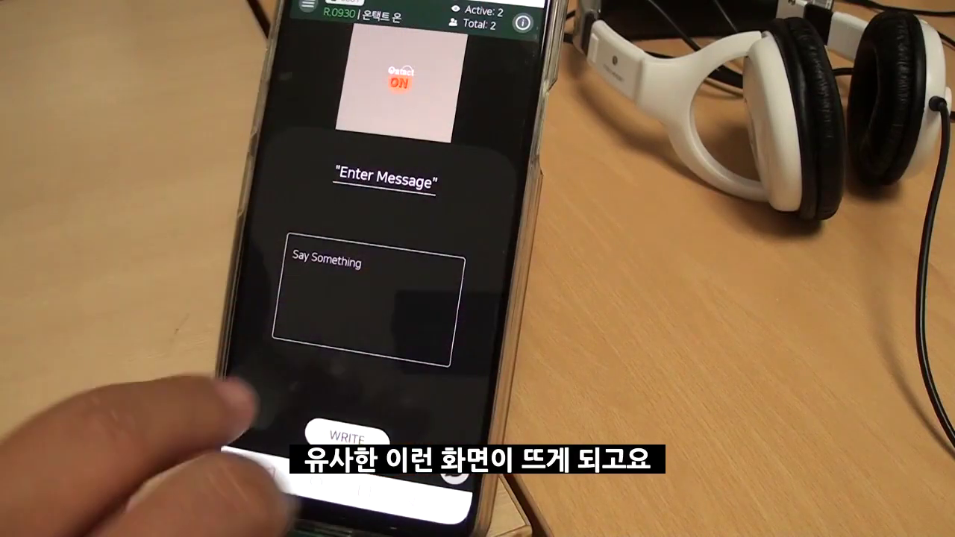
{"action": "left_click", "coordinate": [417, 313]}
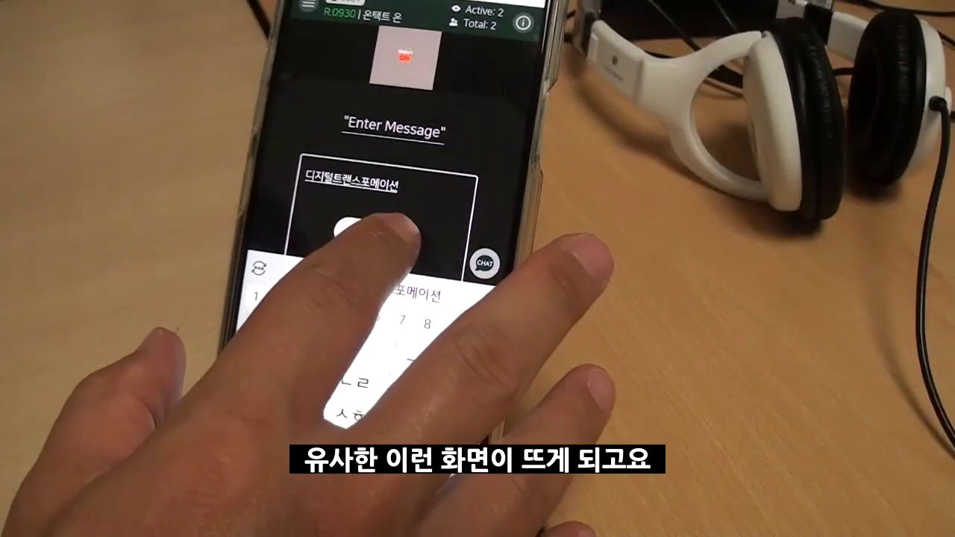
{"action": "left_click", "coordinate": [370, 229]}
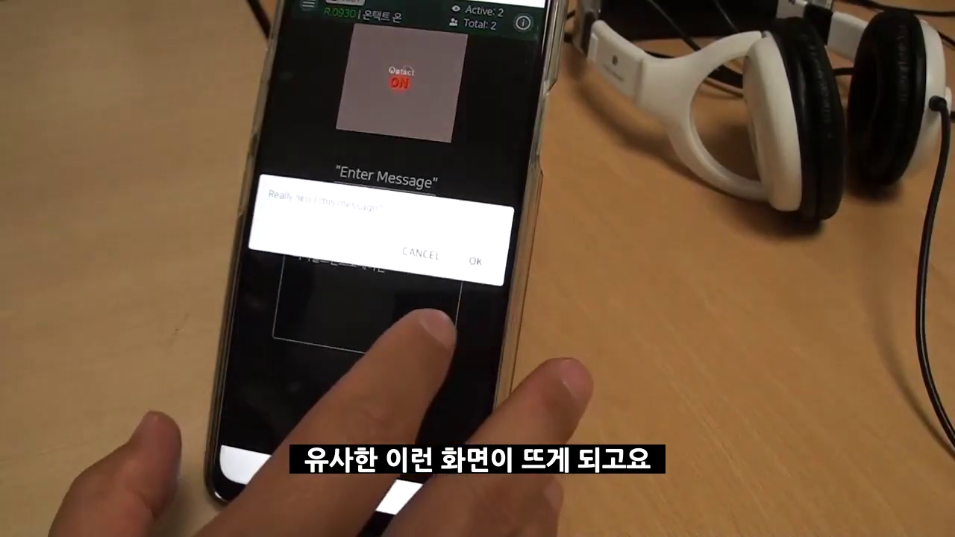
{"action": "left_click", "coordinate": [478, 257]}
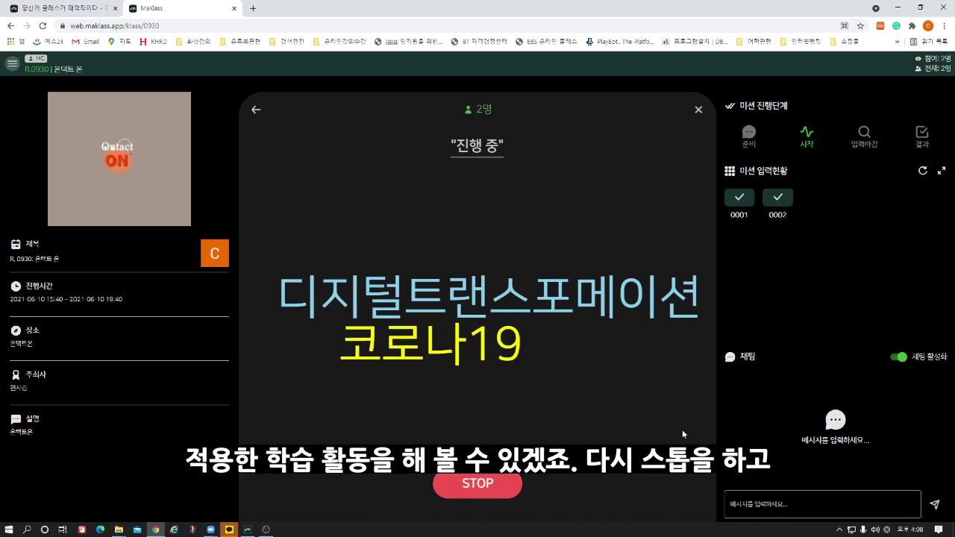
Step: Stop the WORD CLOUD mission and exit its results
{"action": "left_click", "coordinate": [482, 491]}
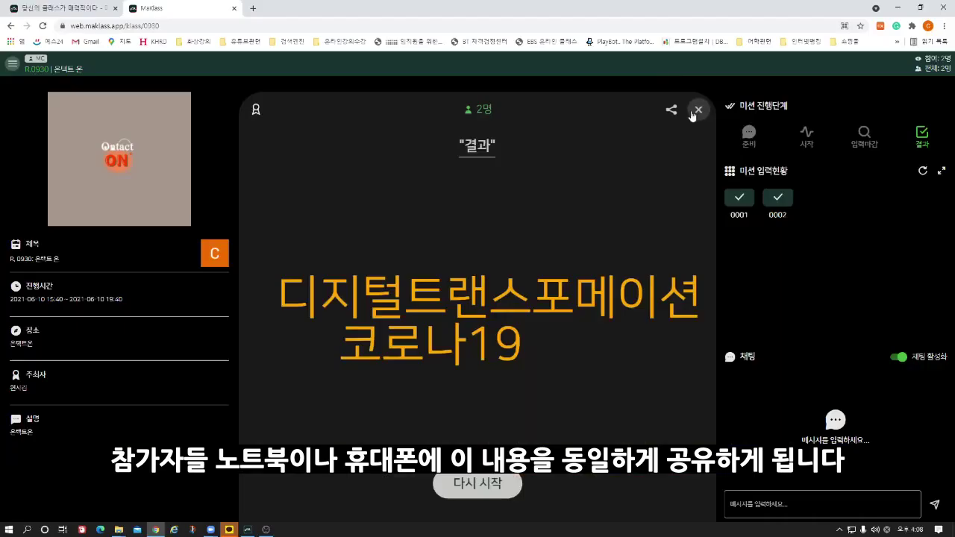
{"action": "left_click", "coordinate": [695, 109]}
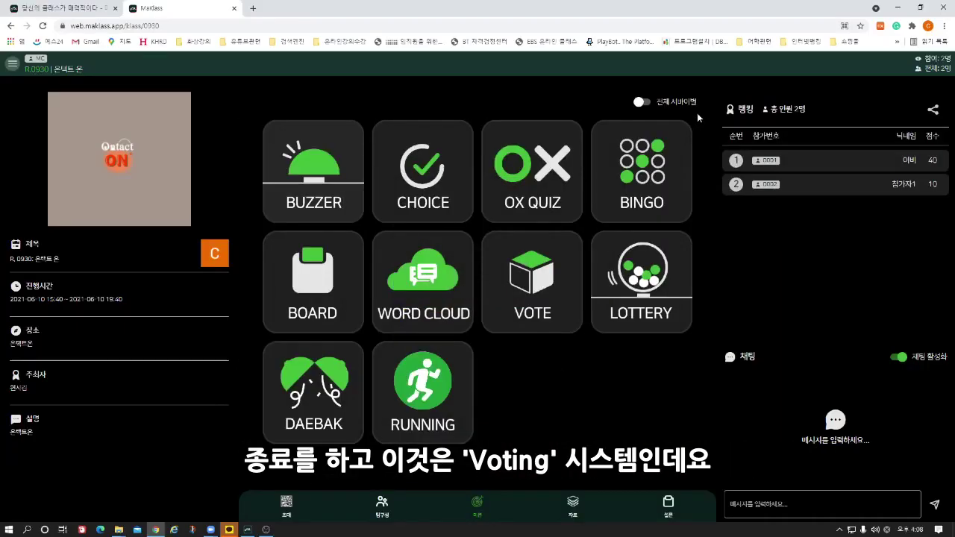
Step: View the VOTE mission options, highlight the editable Group 1, Group 2 and Group 3 names, and close the mission without starting it
{"action": "left_click", "coordinate": [559, 315]}
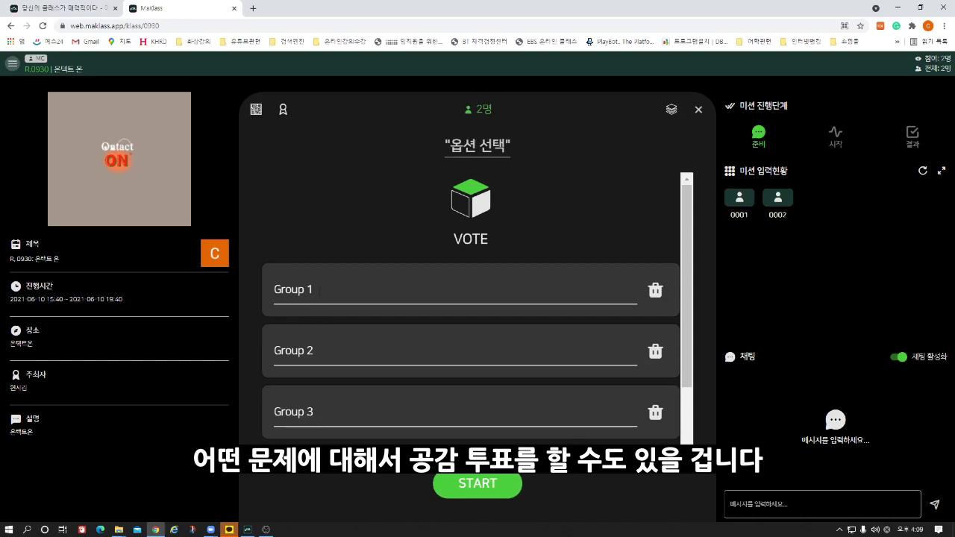
{"action": "left_click_drag", "start_coordinate": [314, 289], "coordinate": [262, 296]}
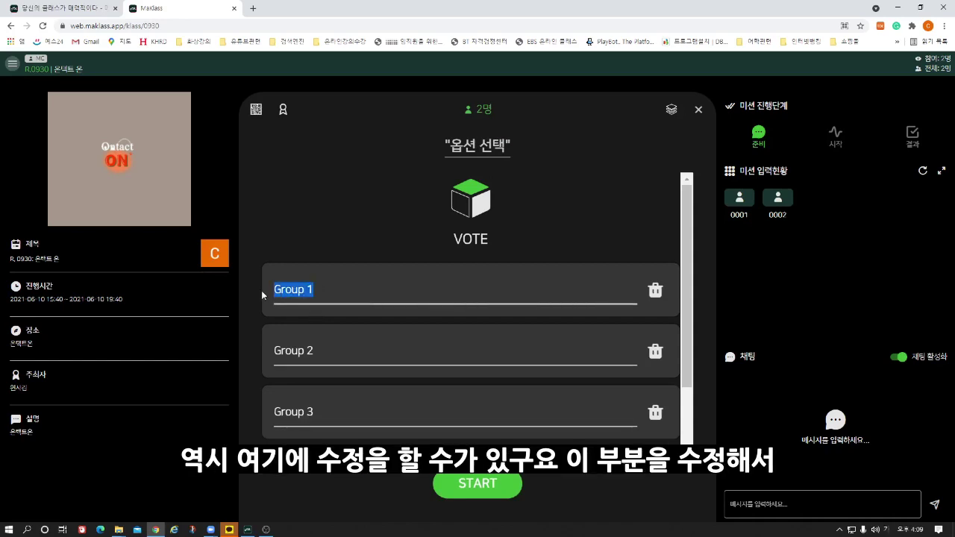
{"action": "left_click_drag", "start_coordinate": [314, 350], "coordinate": [267, 355]}
{"action": "left_click_drag", "start_coordinate": [315, 412], "coordinate": [253, 416]}
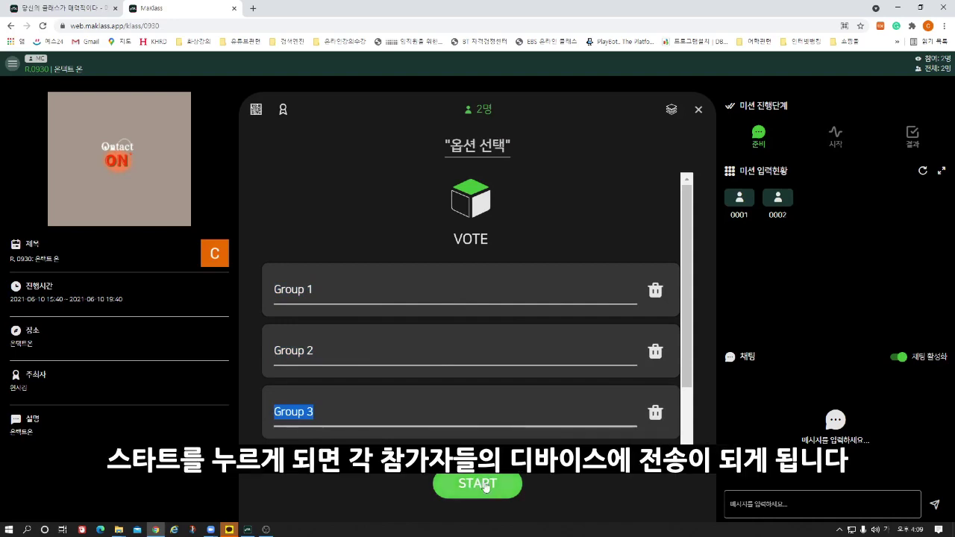
{"action": "left_click", "coordinate": [697, 109]}
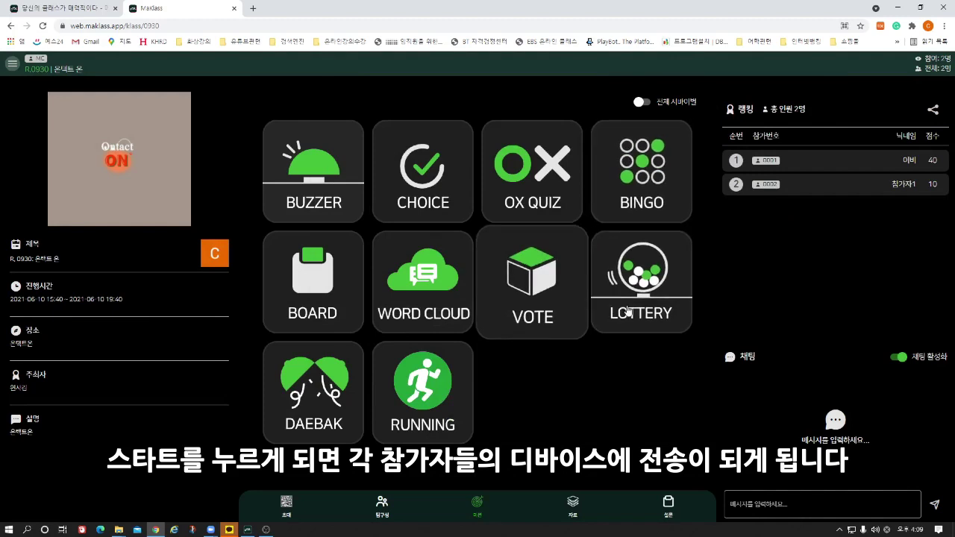
Step: Start a LOTTERY mission with duplicate wins allowed (중복당첨 허용), award no points to winners, and draw a winner
{"action": "left_click", "coordinate": [640, 292]}
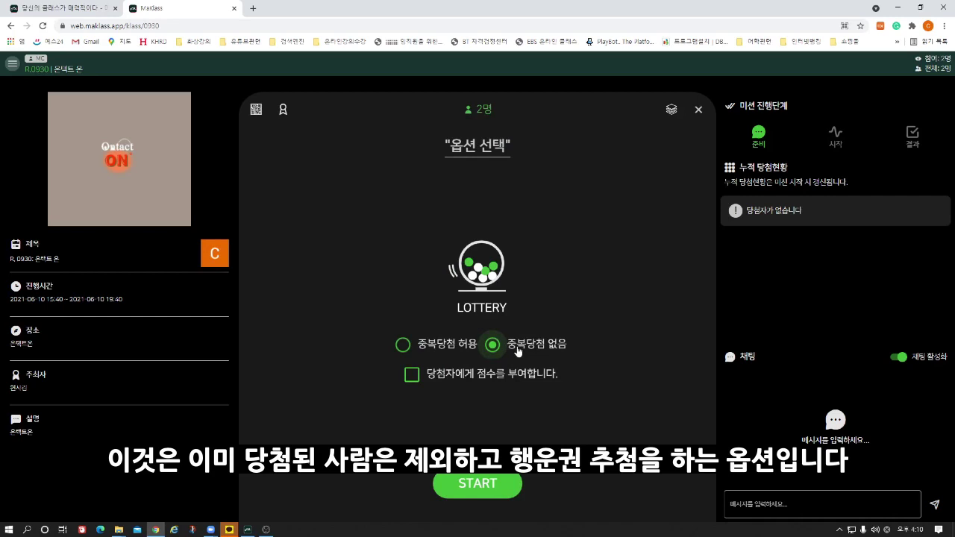
{"action": "left_click", "coordinate": [402, 344]}
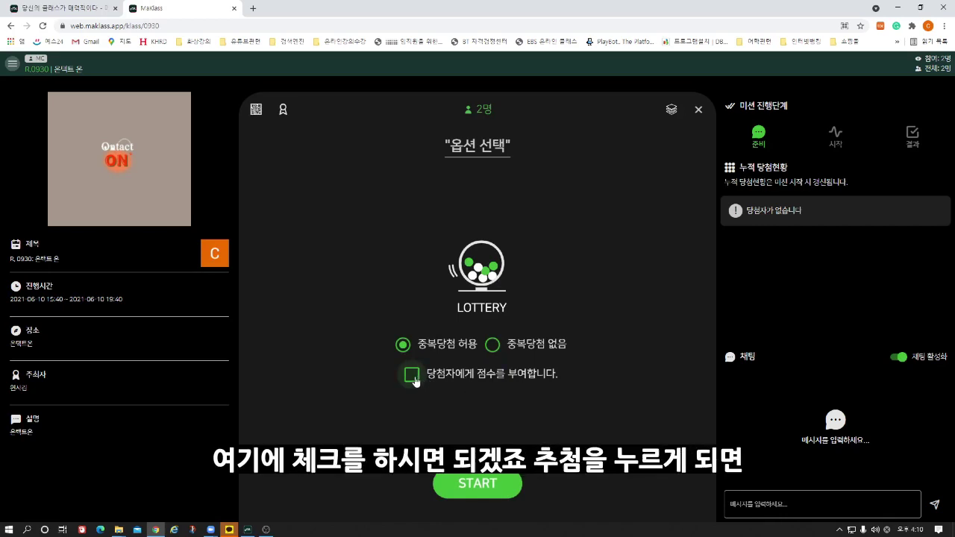
{"action": "left_click", "coordinate": [483, 489]}
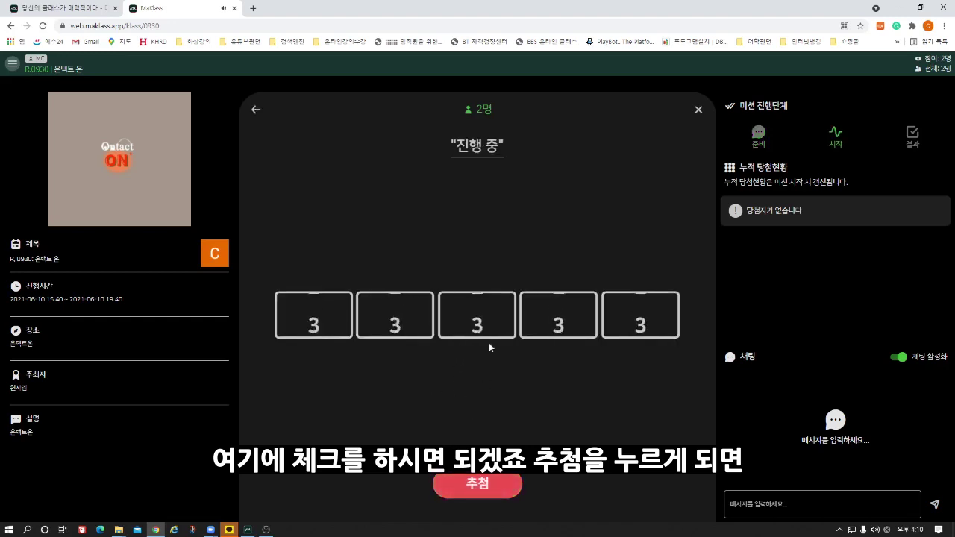
{"action": "left_click", "coordinate": [482, 484]}
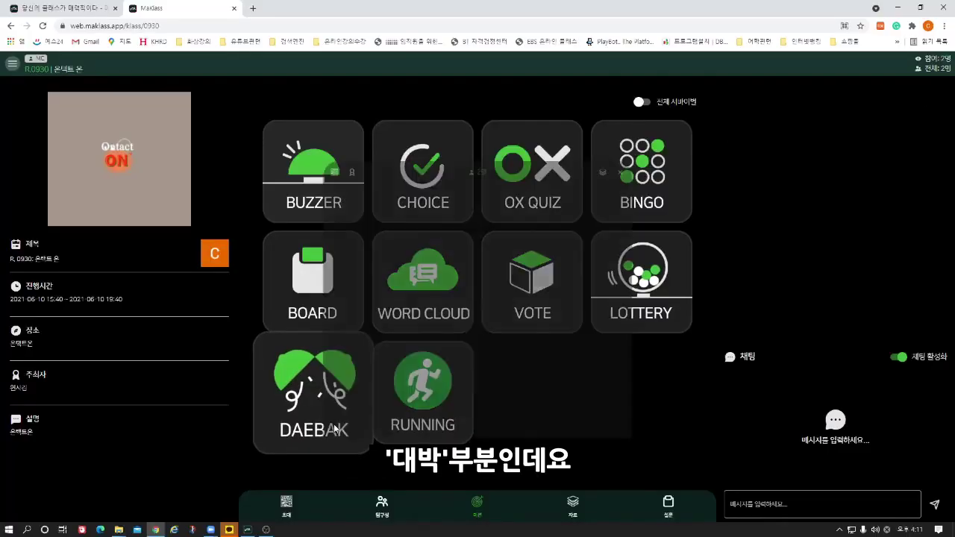
Step: Start a DAEBAK mission with the two-team option (2팀)
{"action": "left_click", "coordinate": [334, 423]}
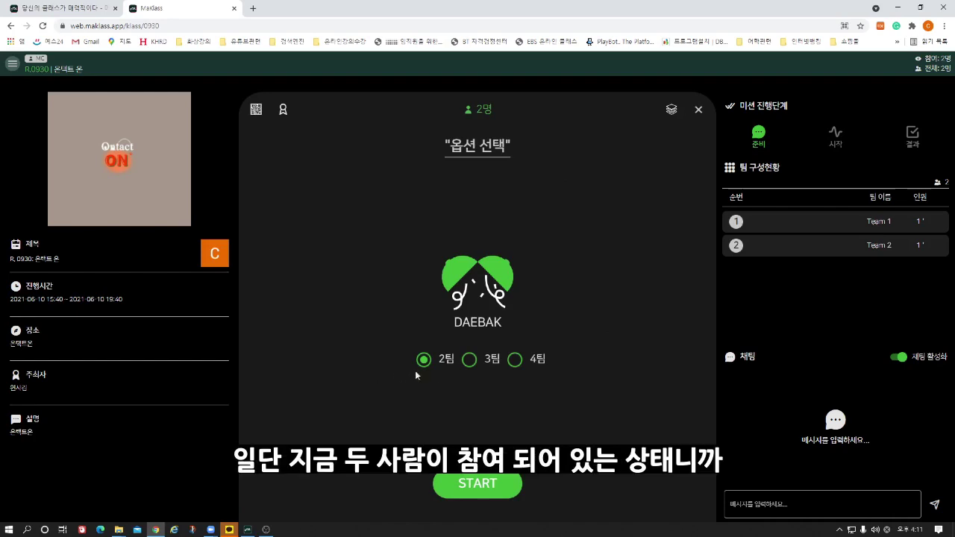
{"action": "left_click", "coordinate": [477, 484]}
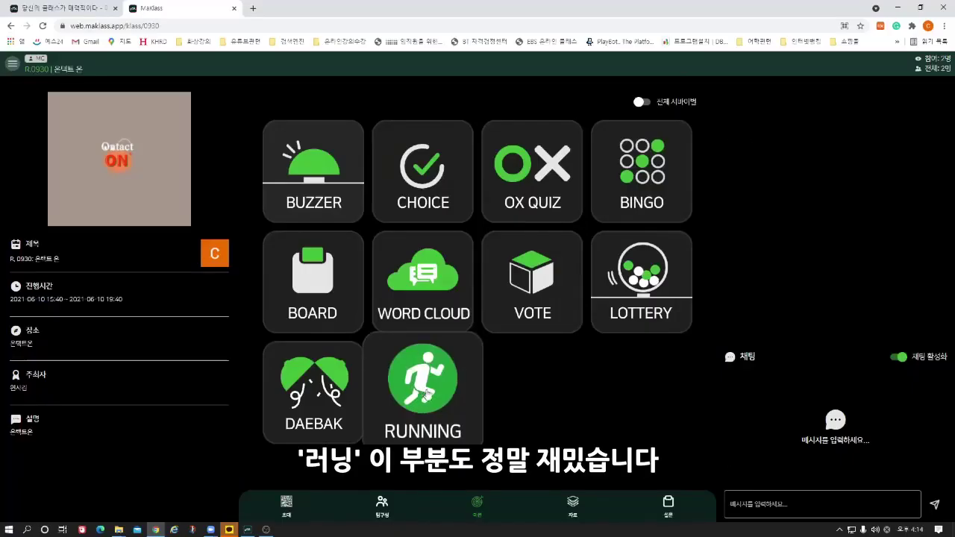
Step: Start a RUNNING mission with the two-team option (2팀) and move Team 2's runner from the participant's phone
{"action": "left_click", "coordinate": [415, 382]}
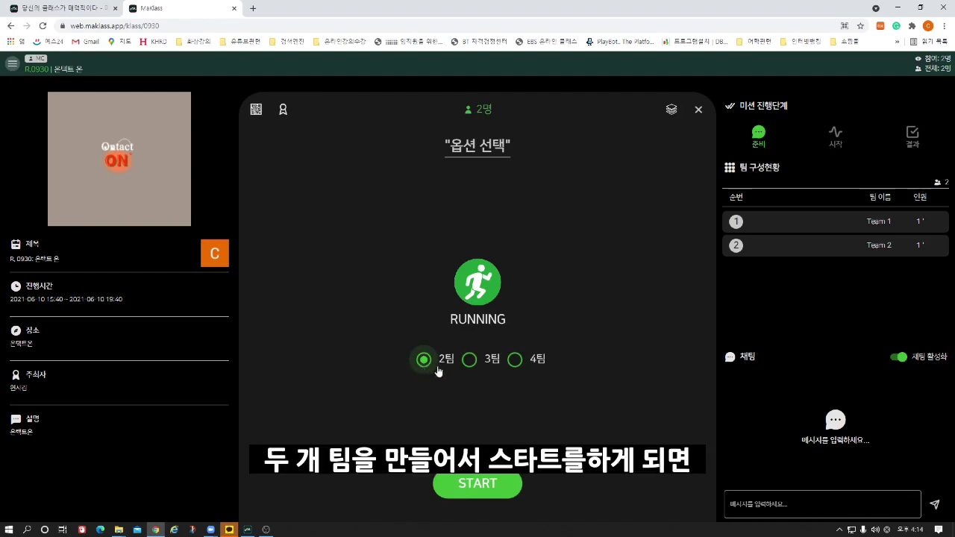
{"action": "left_click", "coordinate": [474, 486]}
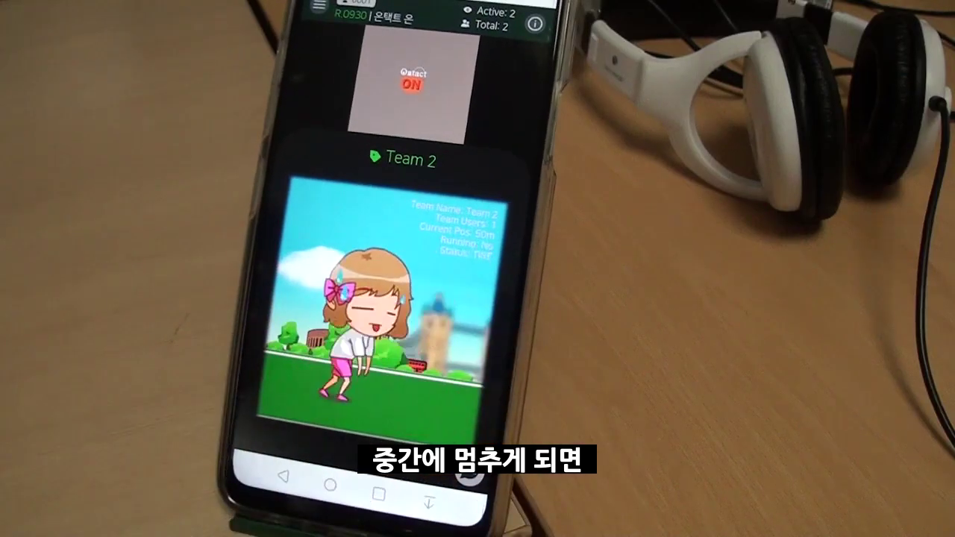
{"action": "left_click", "coordinate": [365, 356]}
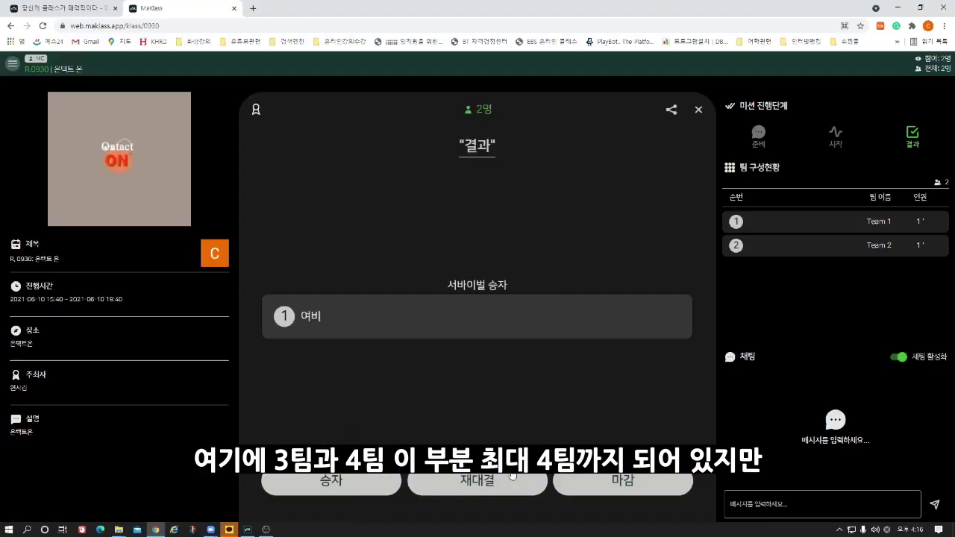
{"action": "left_click", "coordinate": [512, 477]}
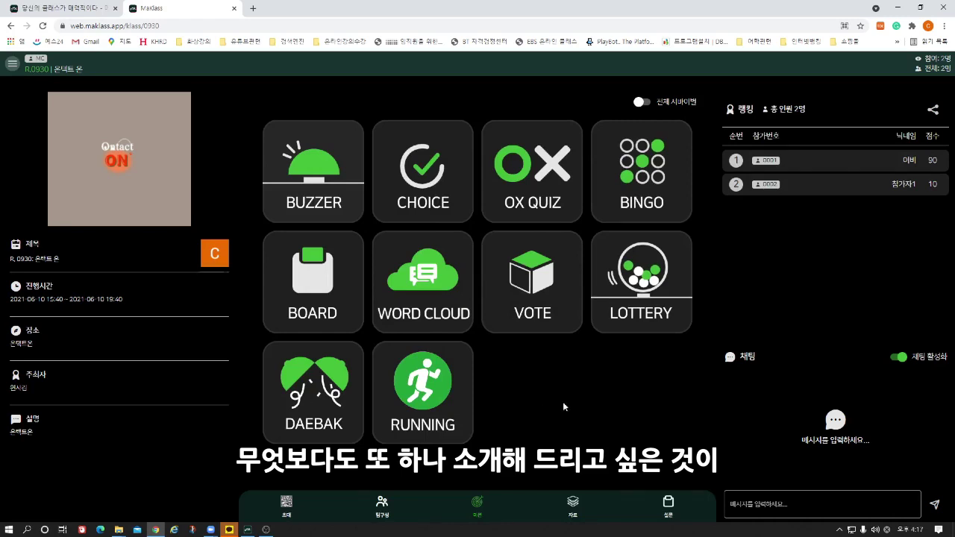
Step: Begin a new survey for the class with 온택트 설문조사 as both its title and its description
{"action": "left_click", "coordinate": [668, 507]}
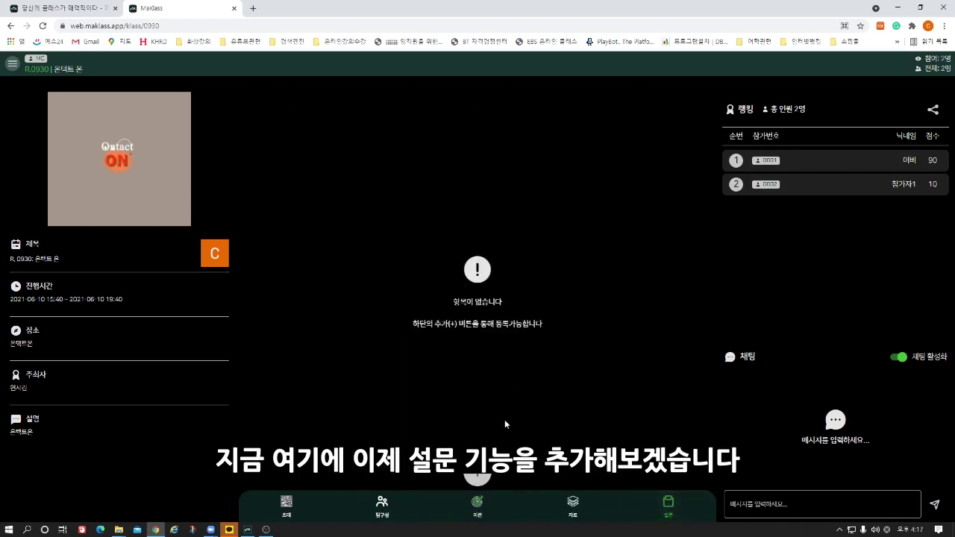
{"action": "left_click", "coordinate": [477, 474]}
{"action": "left_click", "coordinate": [296, 149]}
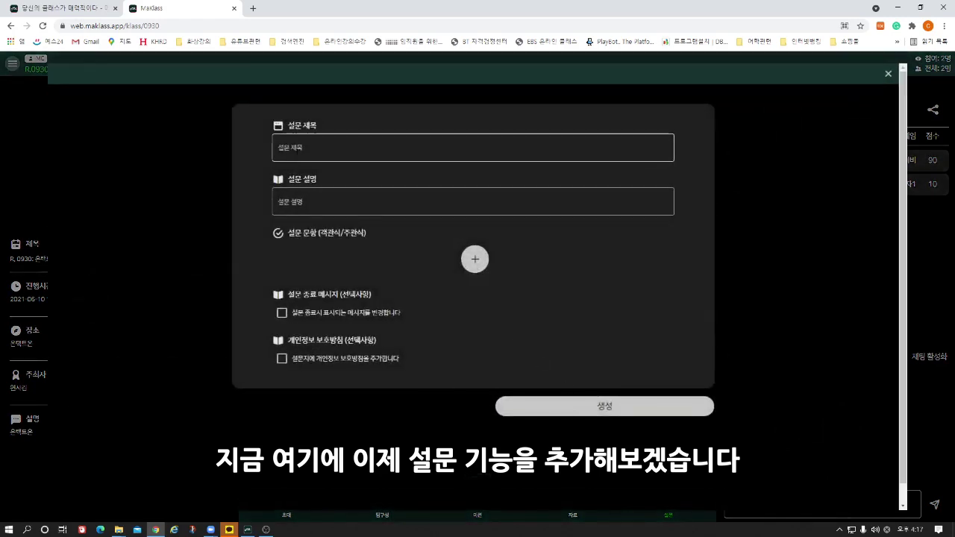
{"action": "type", "text": "온택트"}
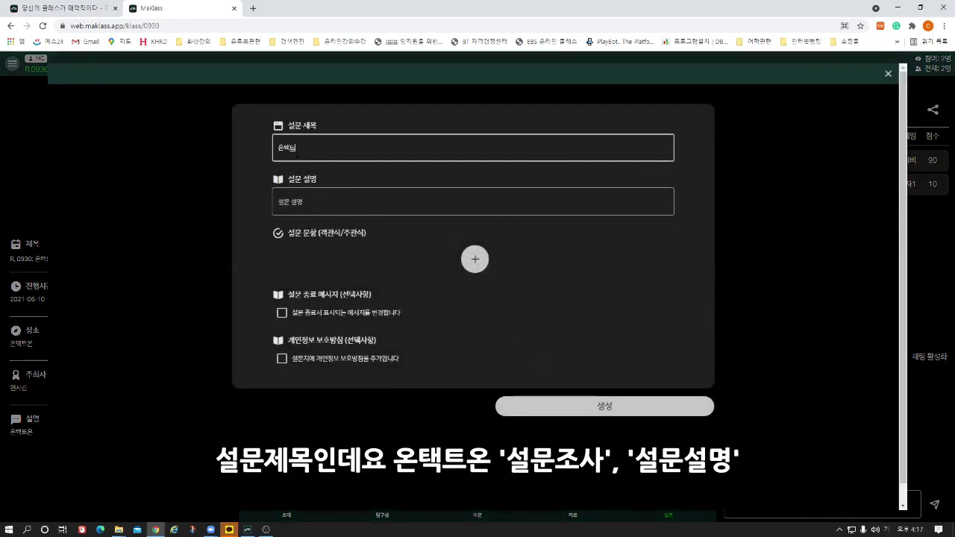
{"action": "type", "text": " 설문조사"}
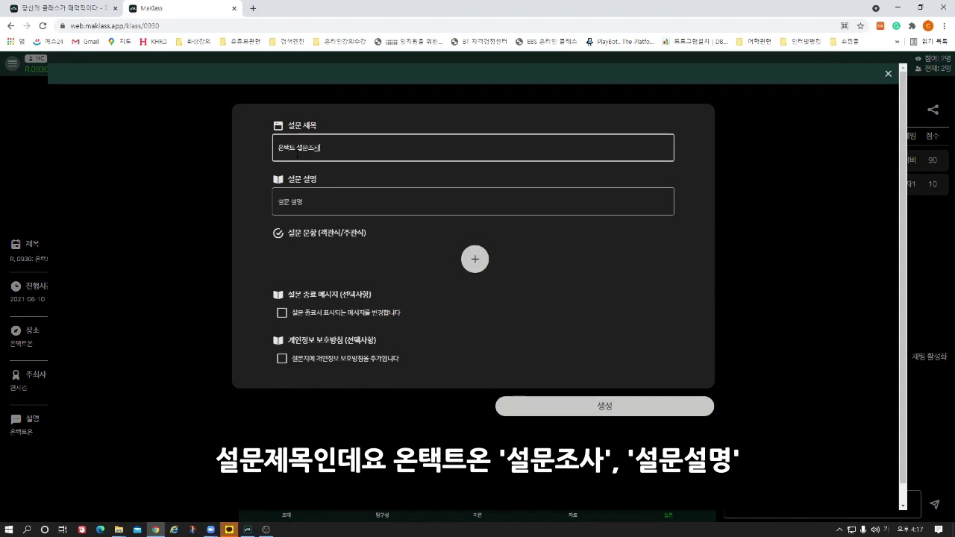
{"action": "left_click", "coordinate": [288, 191]}
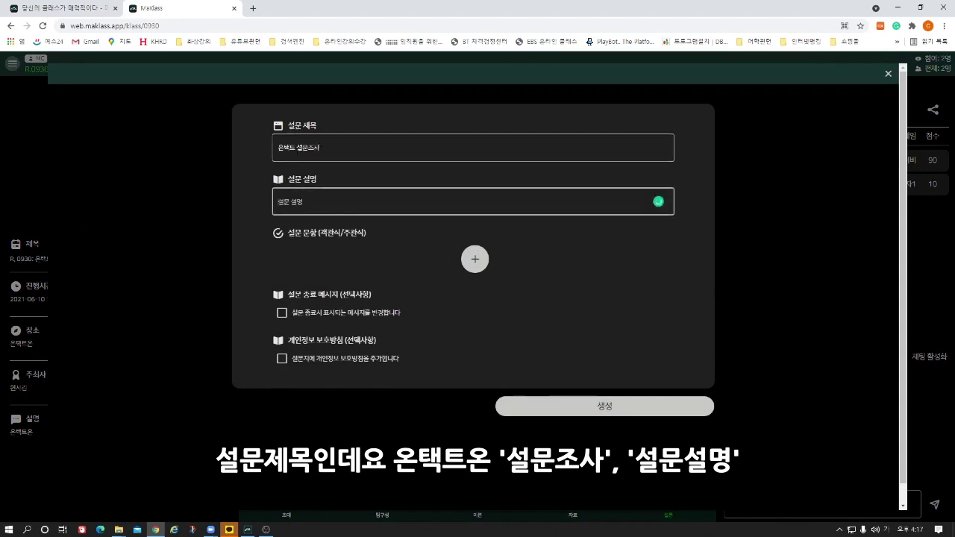
{"action": "type", "text": "설문조사"}
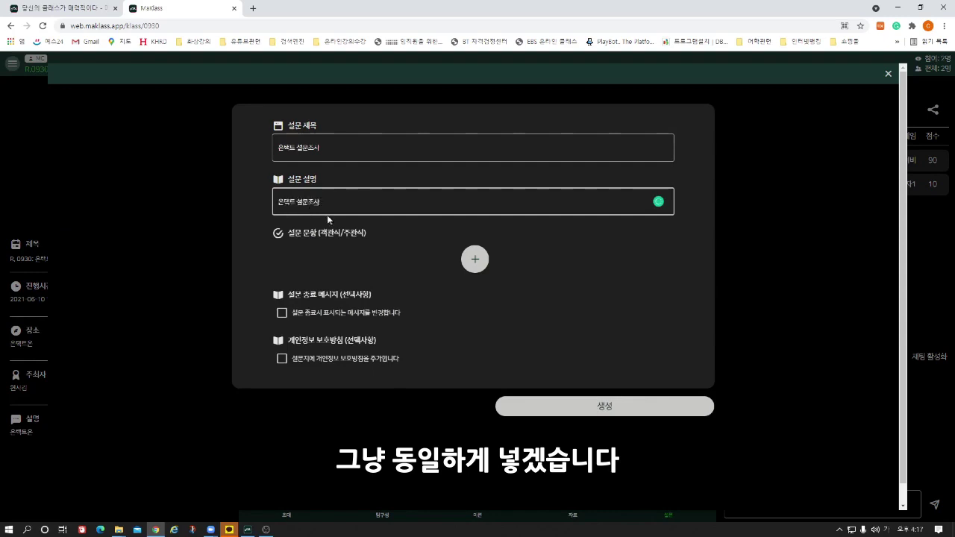
Step: Add a multiple-choice question (객관식) reading 당신의 성별은? with the answers 남 and 여
{"action": "left_click", "coordinate": [476, 260]}
{"action": "left_click", "coordinate": [487, 249]}
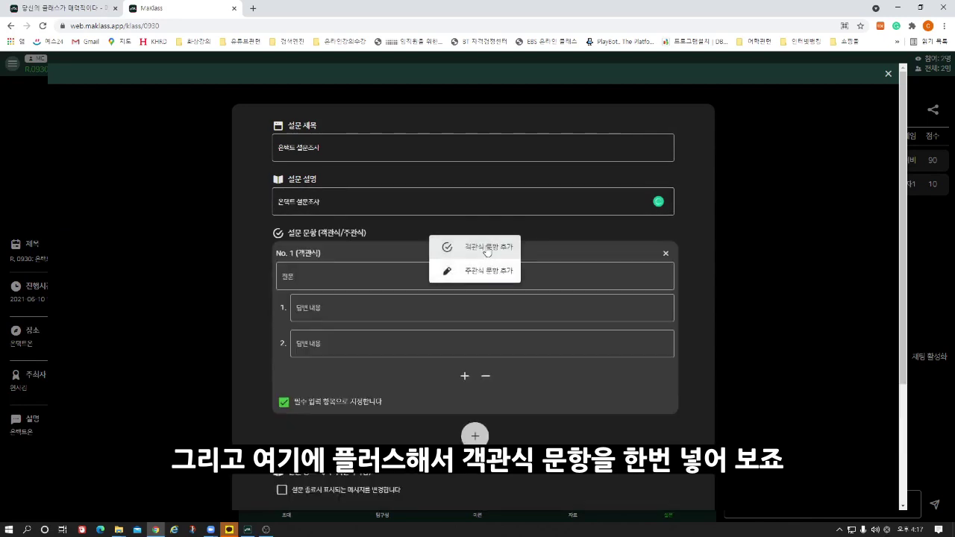
{"action": "left_click", "coordinate": [336, 277]}
{"action": "type", "text": "당신의 성별은?"}
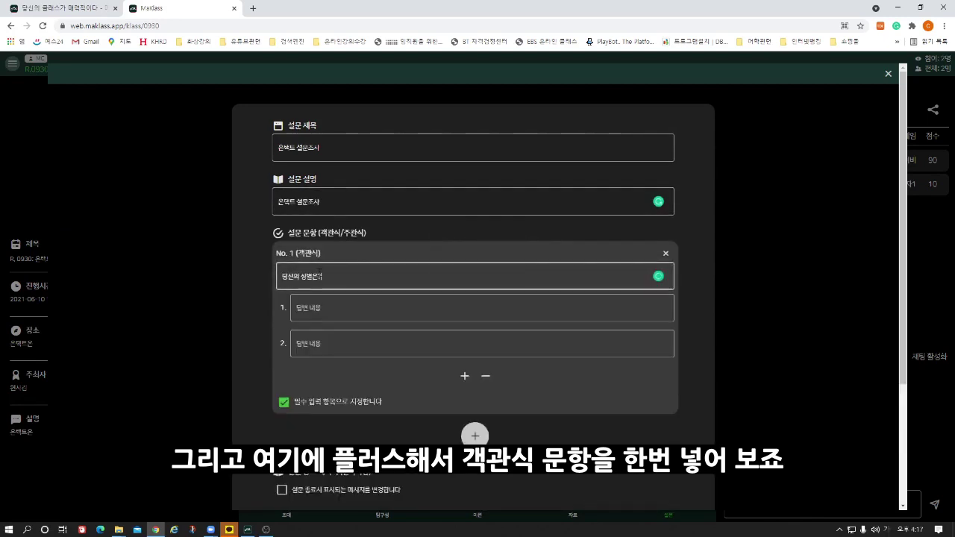
{"action": "left_click", "coordinate": [322, 307]}
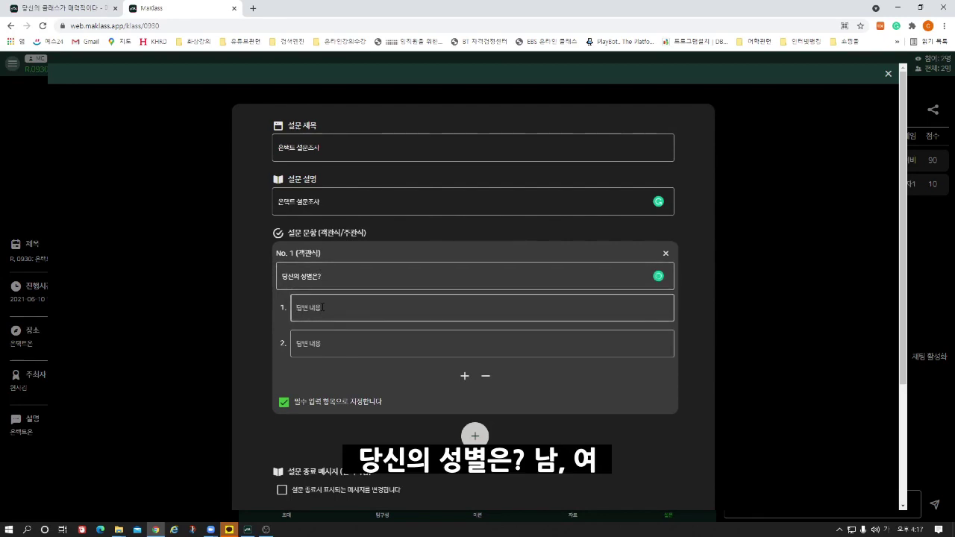
{"action": "type", "text": "ㄴ"}
{"action": "key", "text": "Tab"}
{"action": "type", "text": "여"}
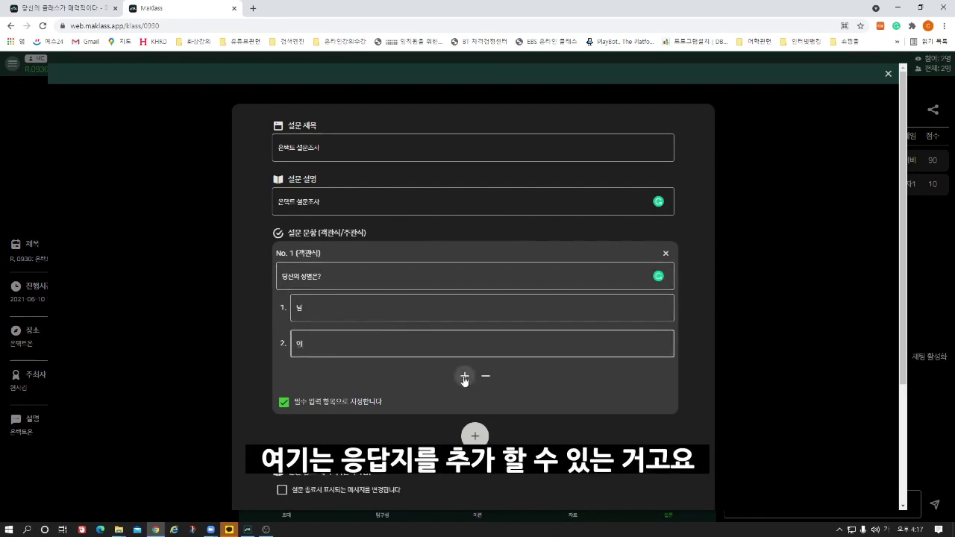
Step: Add the open-ended question (주관식) 오늘 당신의 기분은 어떻습니까? and create the survey with the default closing message
{"action": "left_click", "coordinate": [476, 437]}
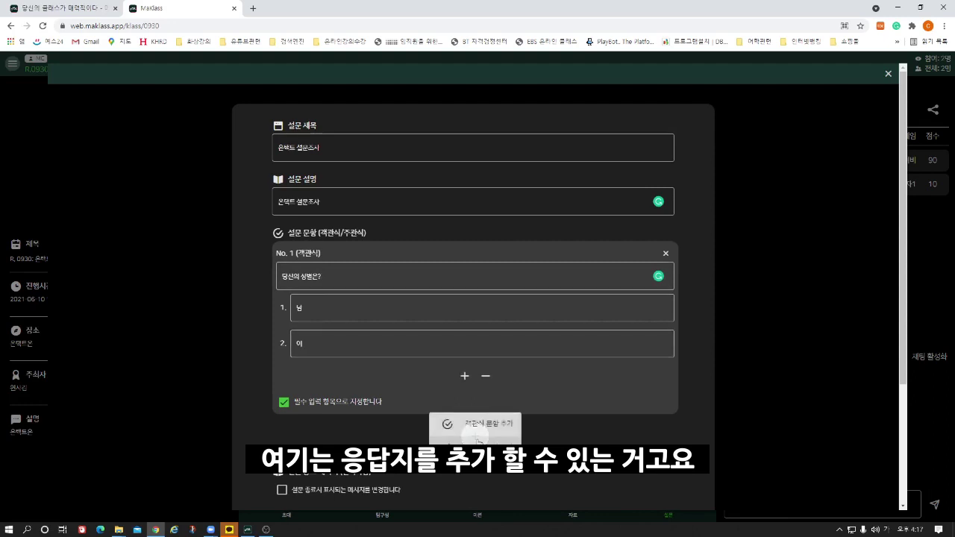
{"action": "left_click", "coordinate": [482, 441]}
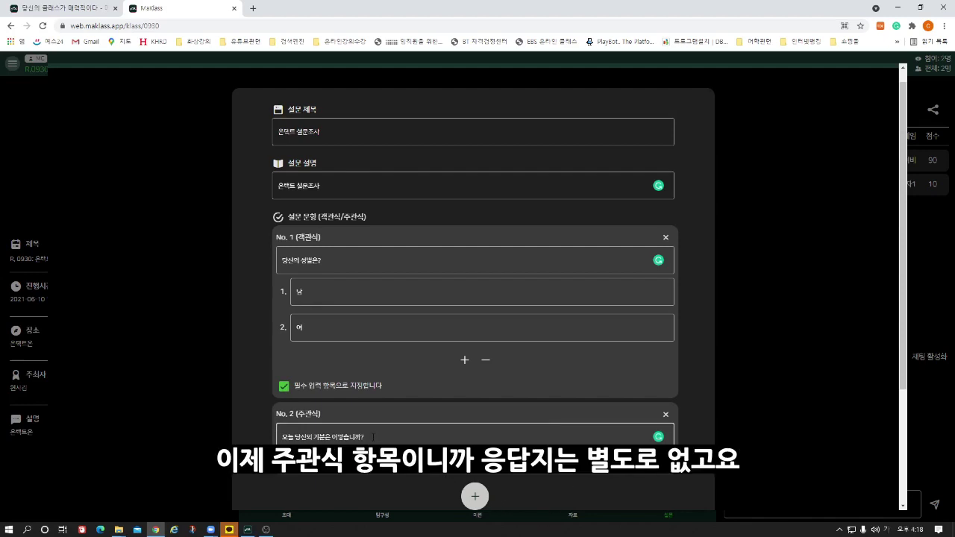
{"action": "scroll", "coordinate": [321, 356], "scroll_direction": "down", "scroll_amount": 2}
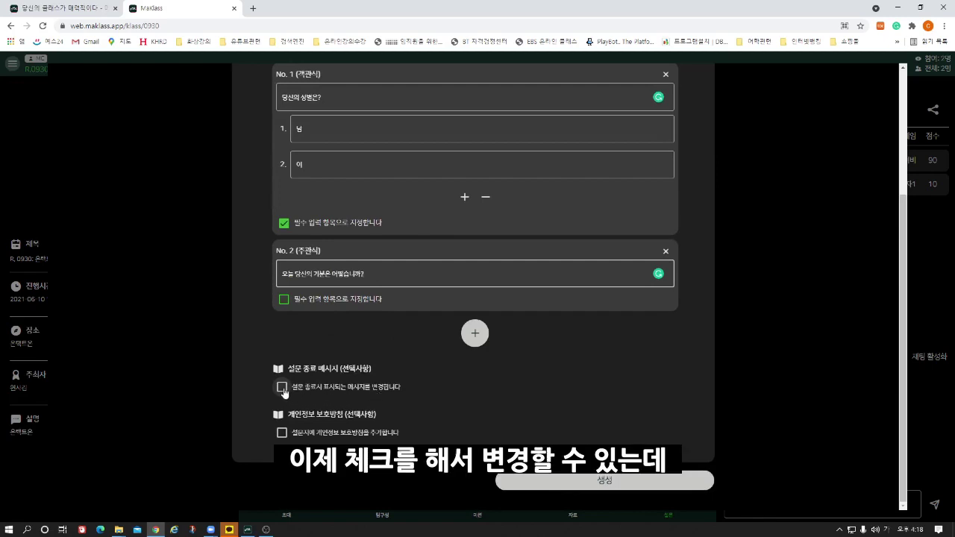
{"action": "left_click", "coordinate": [282, 387]}
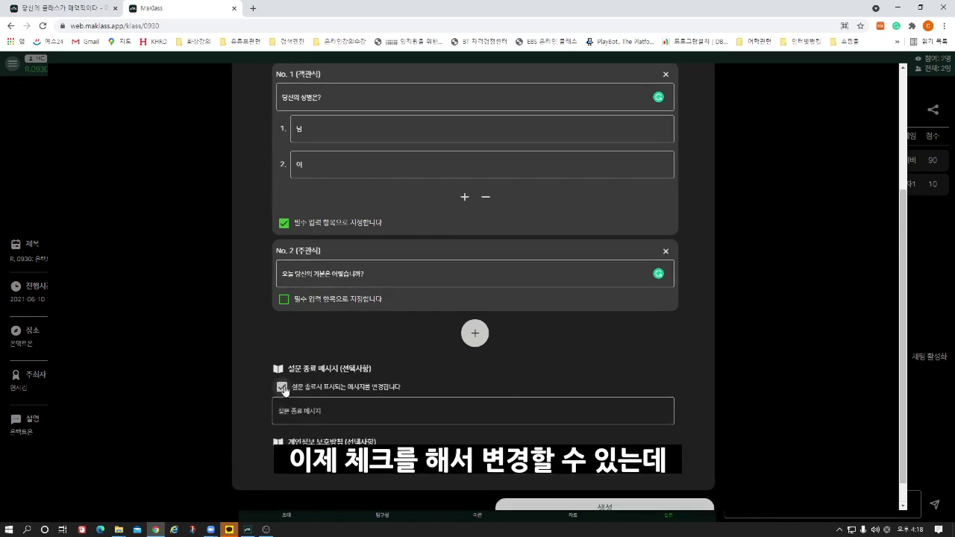
{"action": "left_click", "coordinate": [283, 388]}
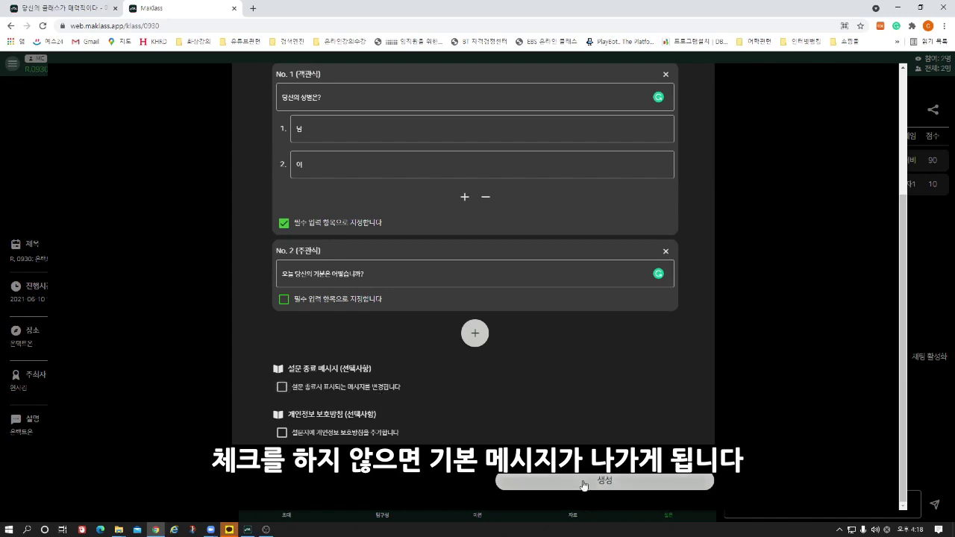
{"action": "left_click", "coordinate": [586, 481]}
{"action": "left_click", "coordinate": [558, 300]}
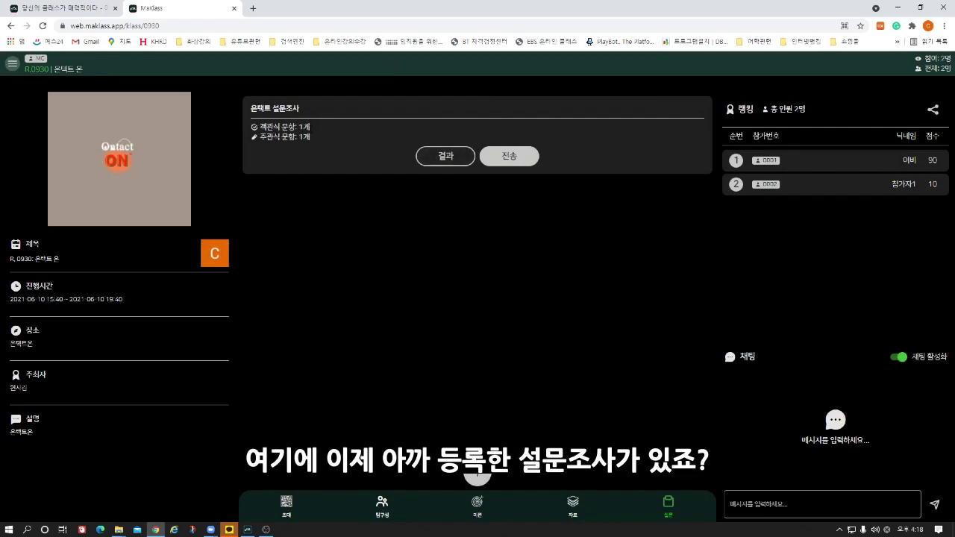
Step: Send the 온택트 설문조사 survey to the participants and submit the answers 남 and 매우 좋음 from the participant's phone
{"action": "left_click", "coordinate": [521, 158]}
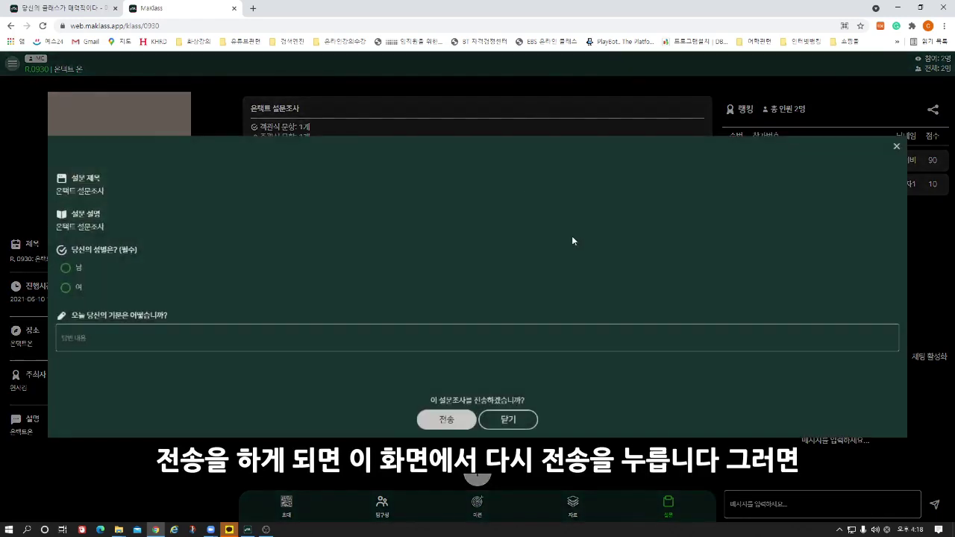
{"action": "left_click", "coordinate": [449, 421]}
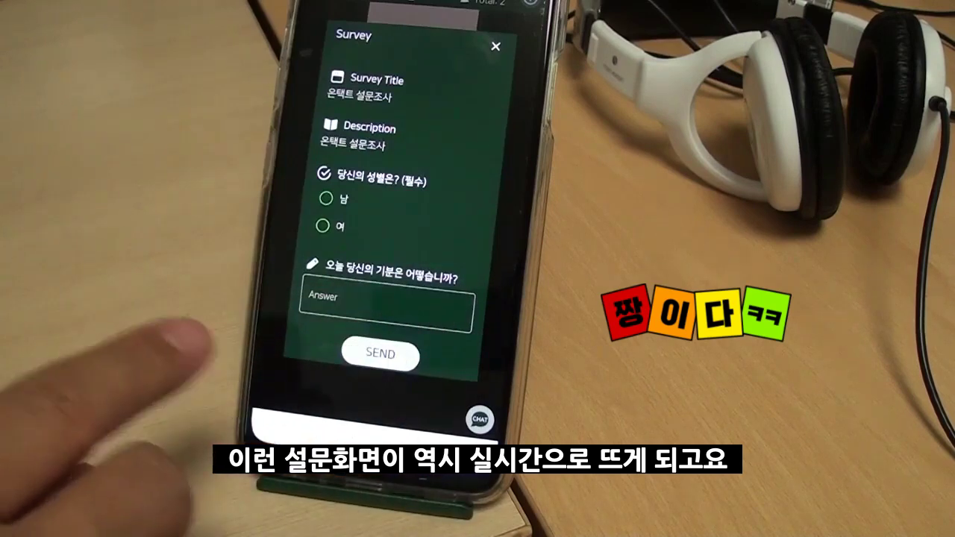
{"action": "left_click", "coordinate": [326, 198]}
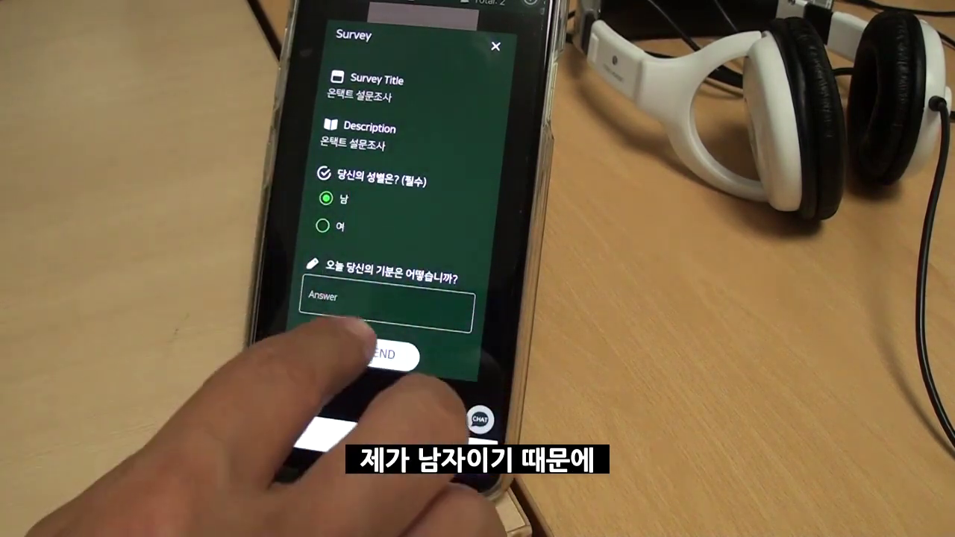
{"action": "left_click", "coordinate": [376, 305]}
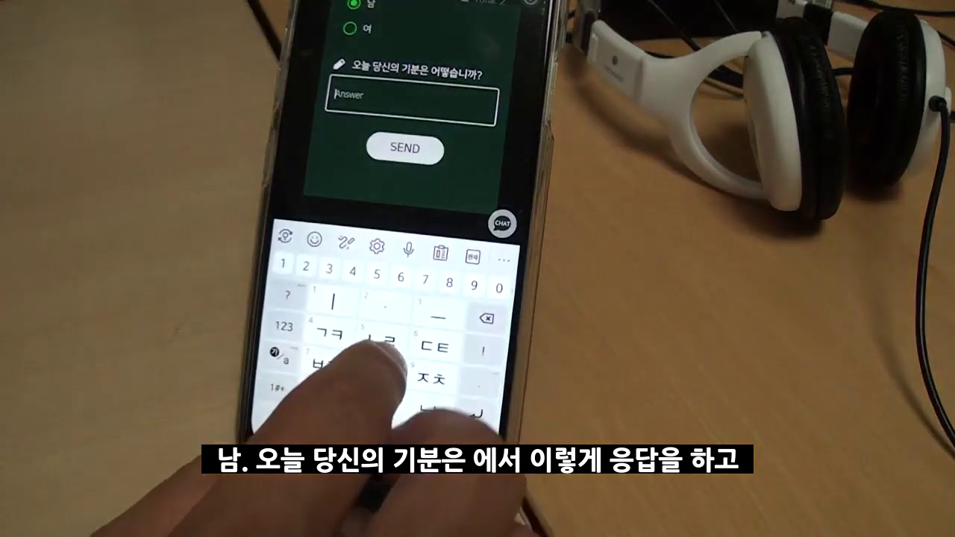
{"action": "type", "text": "의매"}
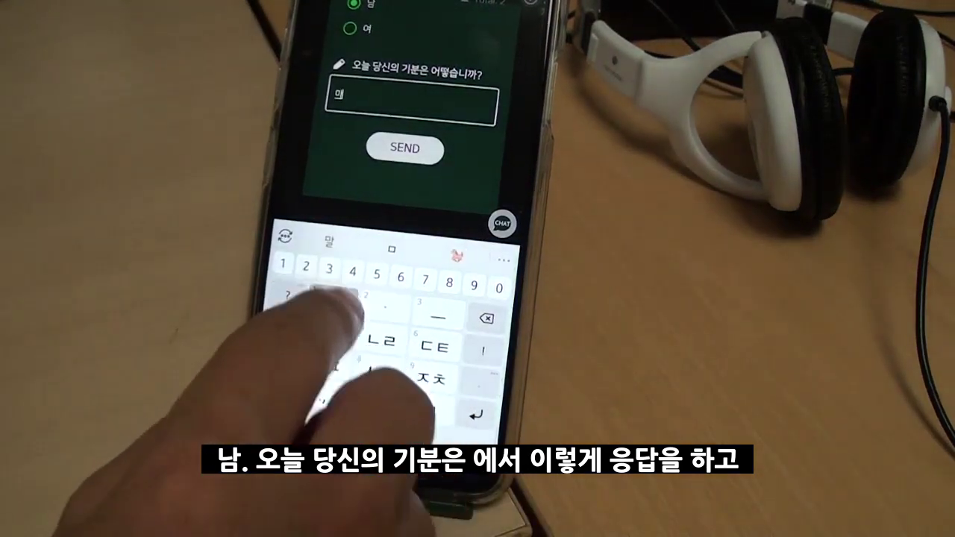
{"action": "type", "text": "워 좋ㅇ"}
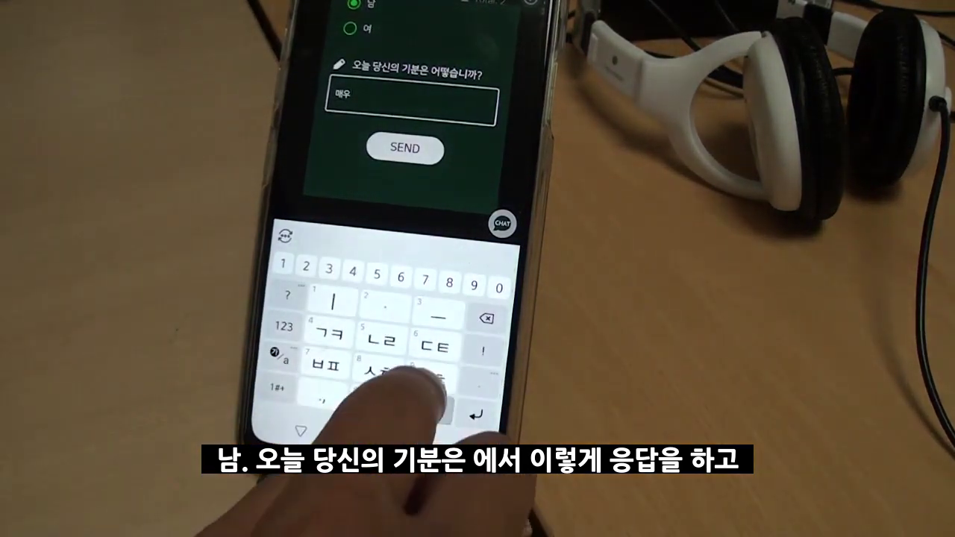
{"action": "type", "text": "음"}
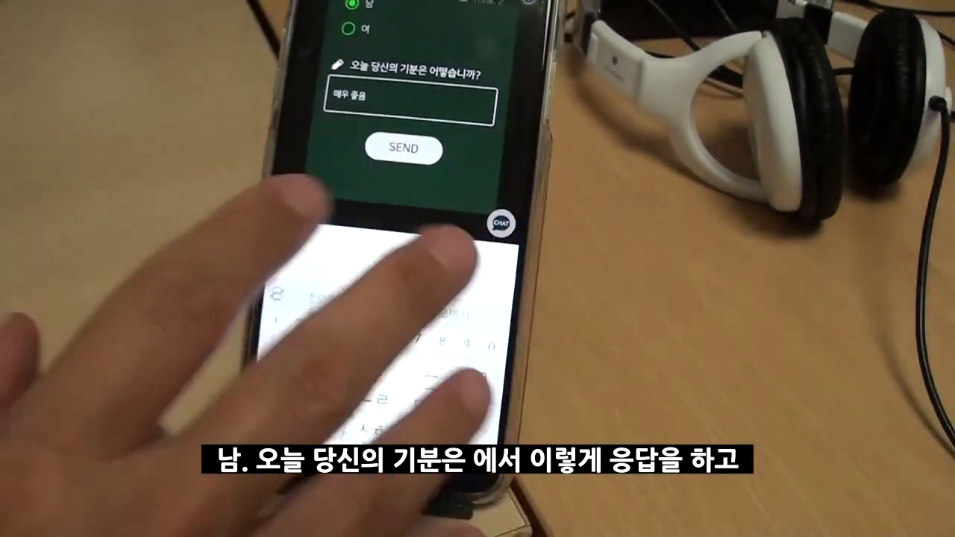
{"action": "left_click", "coordinate": [404, 147]}
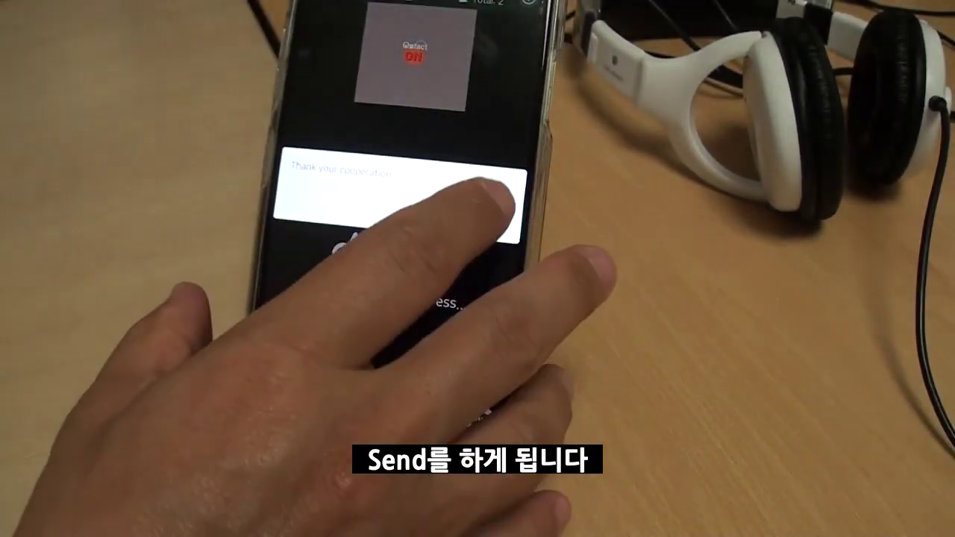
{"action": "left_click", "coordinate": [492, 222]}
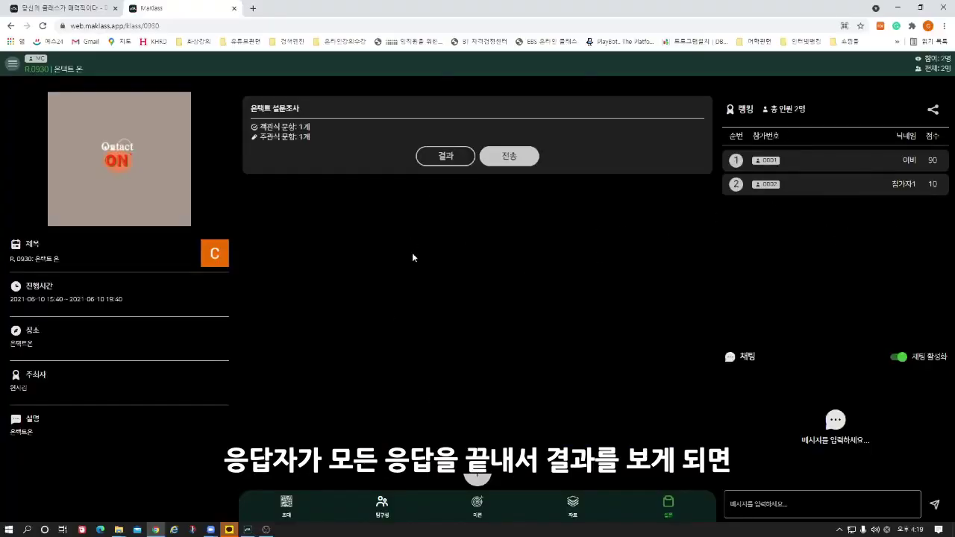
Step: Review the 온택트 설문조사 results, including the list of open-ended answers, and share them with the participants
{"action": "left_click", "coordinate": [453, 155]}
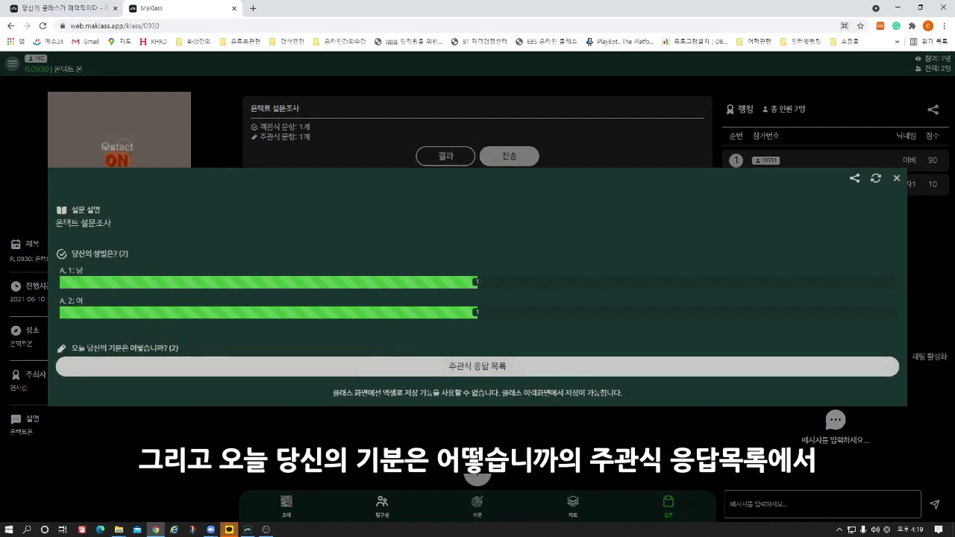
{"action": "left_click", "coordinate": [473, 368]}
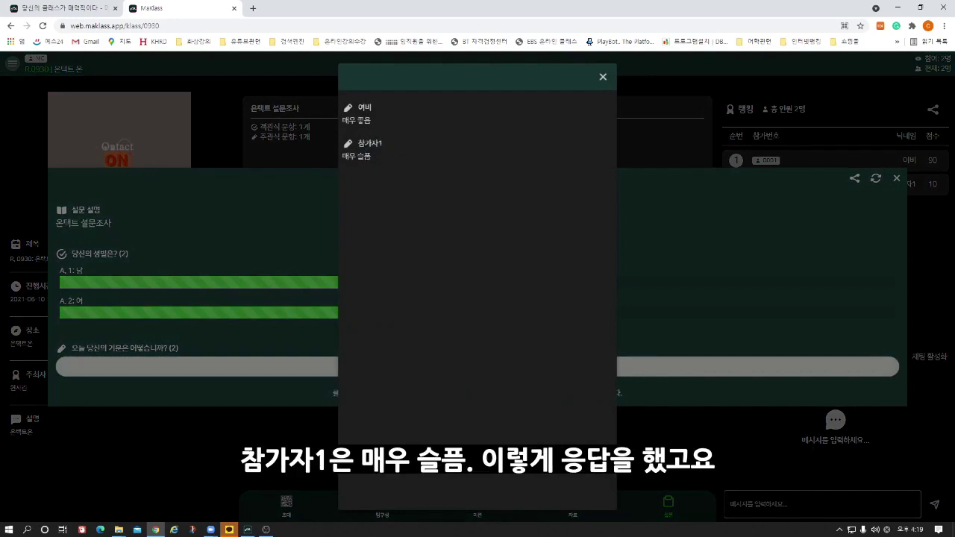
{"action": "left_click", "coordinate": [602, 77]}
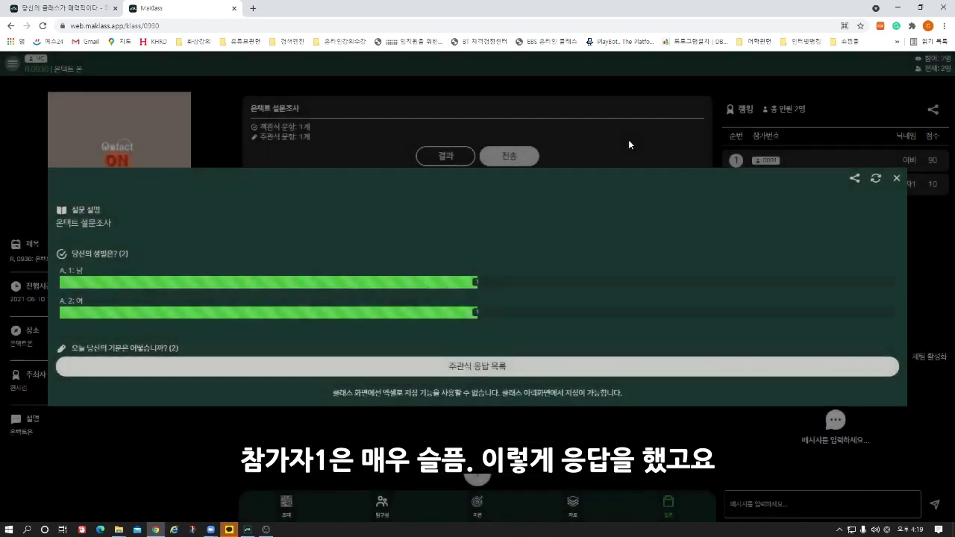
{"action": "left_click", "coordinate": [856, 180]}
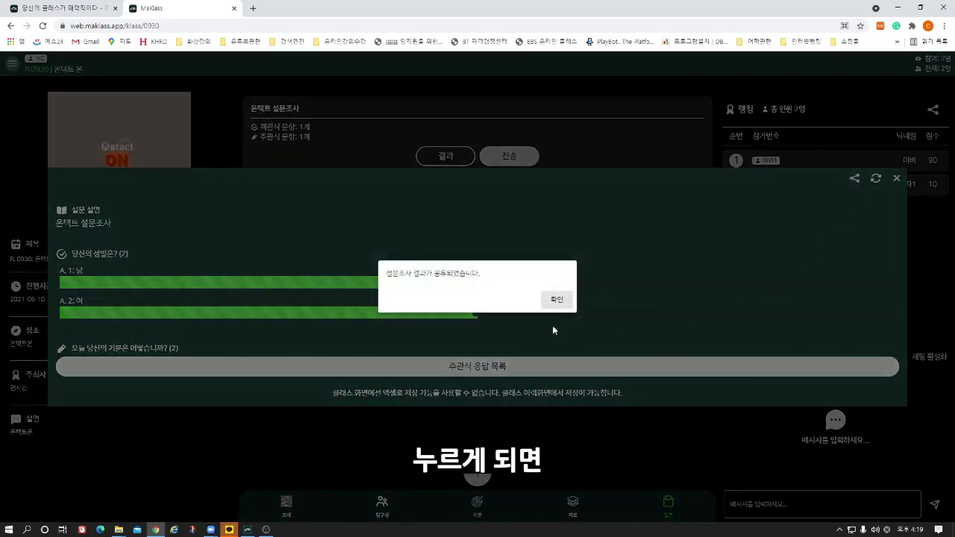
{"action": "left_click", "coordinate": [554, 300]}
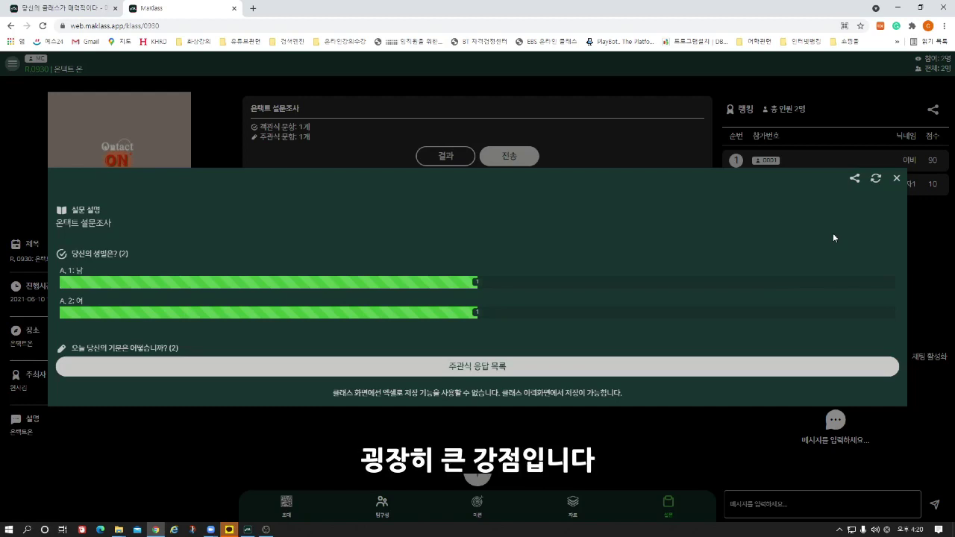
{"action": "left_click", "coordinate": [896, 178]}
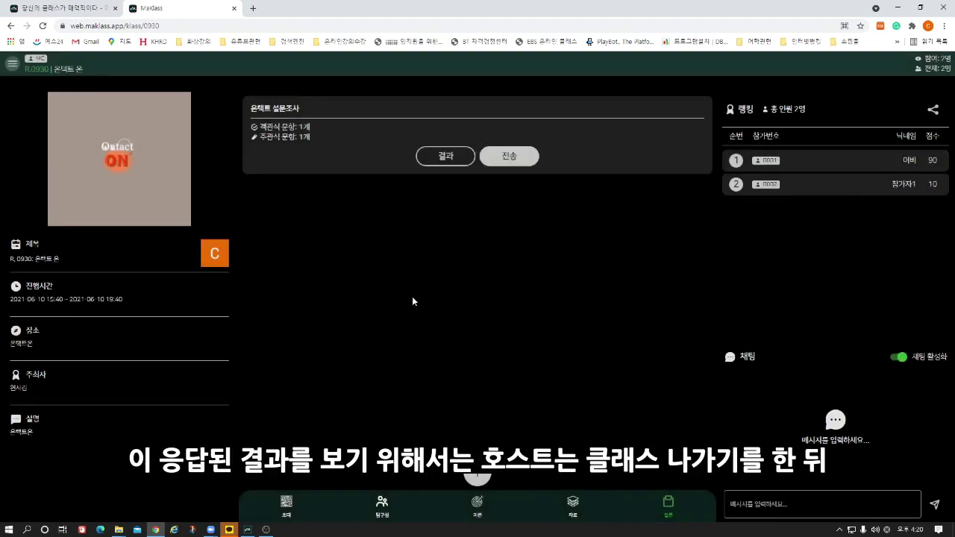
Step: Leave the class and expand the 온택트 설문조사 survey results in the history (이력) of the 온택트 온 class
{"action": "left_click", "coordinate": [12, 64]}
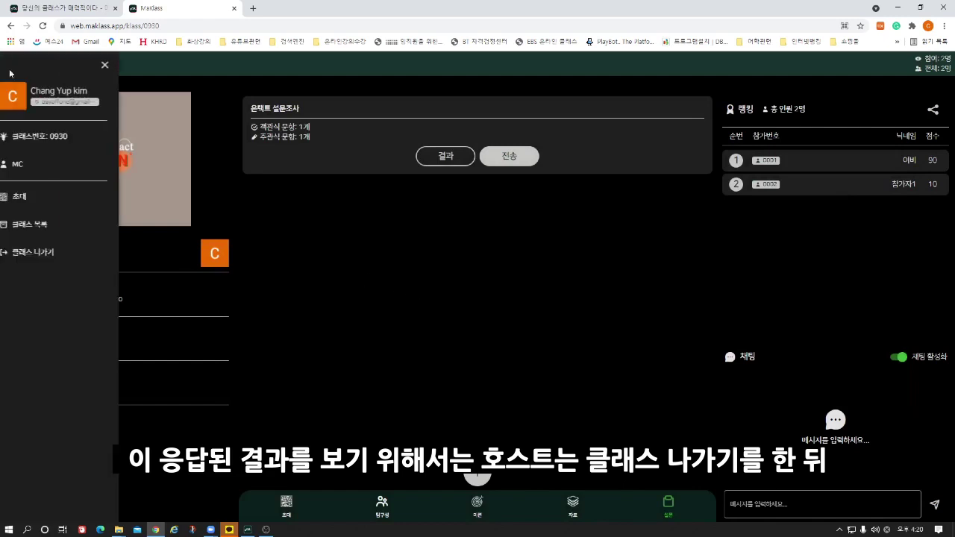
{"action": "left_click", "coordinate": [69, 255]}
{"action": "left_click", "coordinate": [557, 299]}
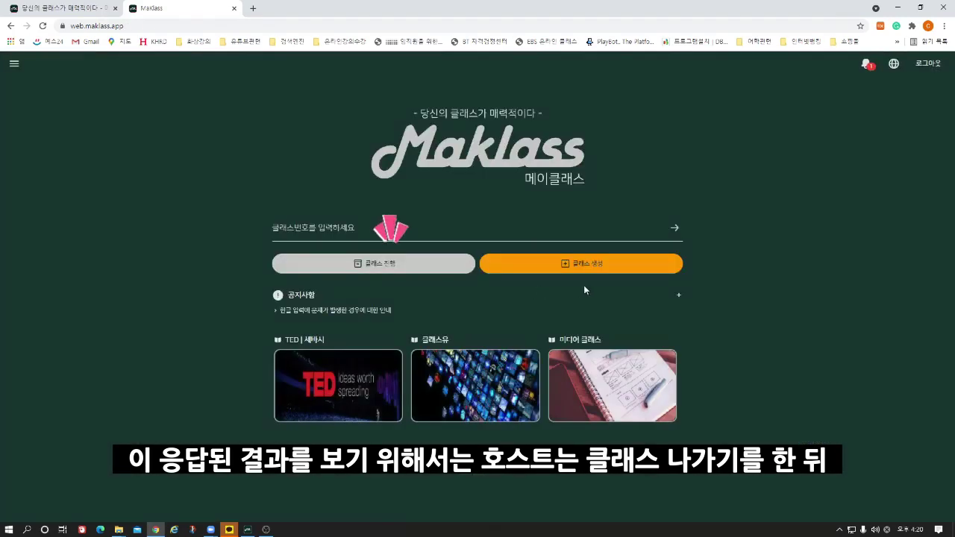
{"action": "left_click", "coordinate": [390, 267]}
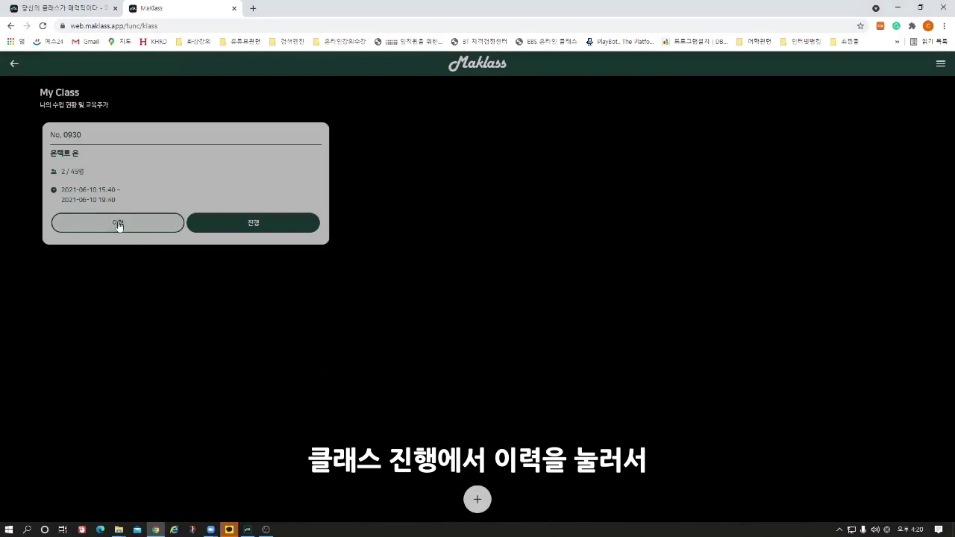
{"action": "left_click", "coordinate": [118, 222]}
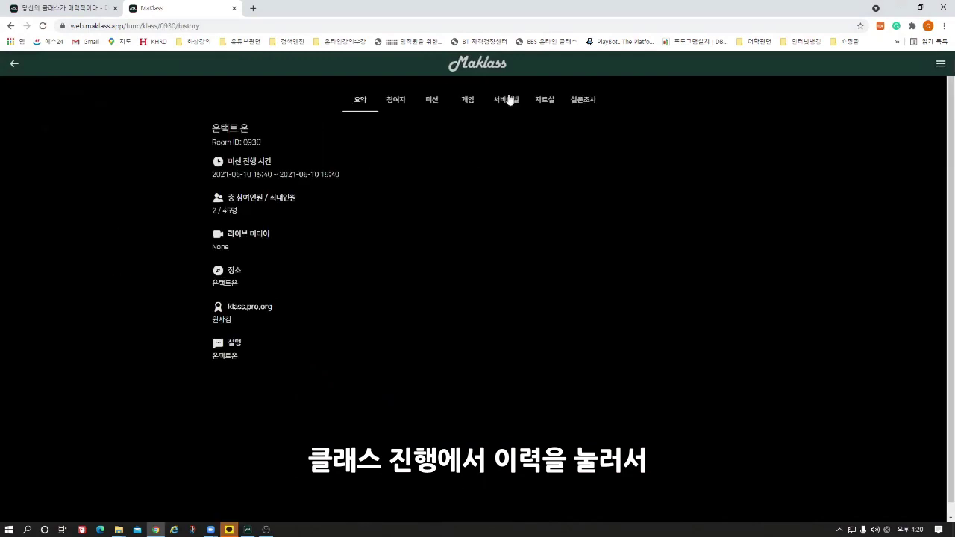
{"action": "left_click", "coordinate": [584, 100]}
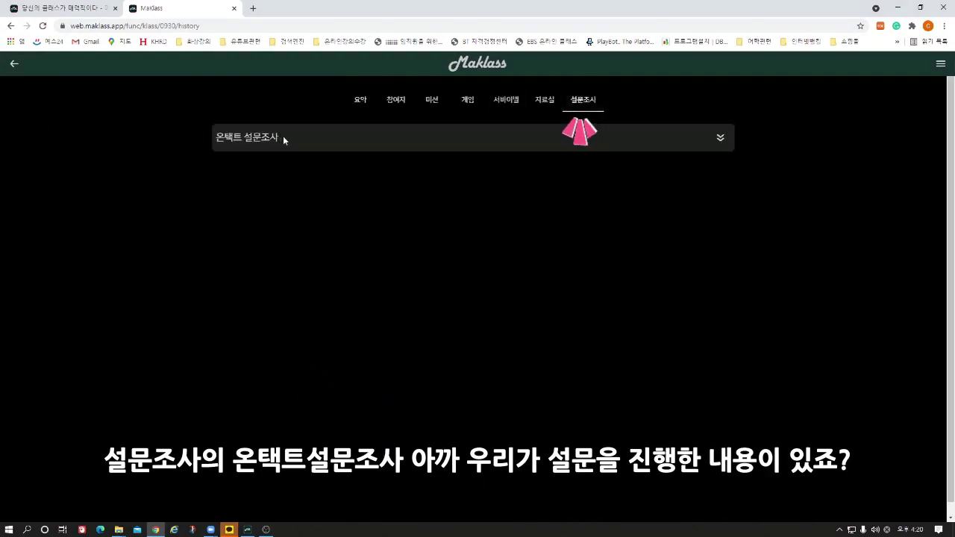
{"action": "left_click", "coordinate": [719, 139]}
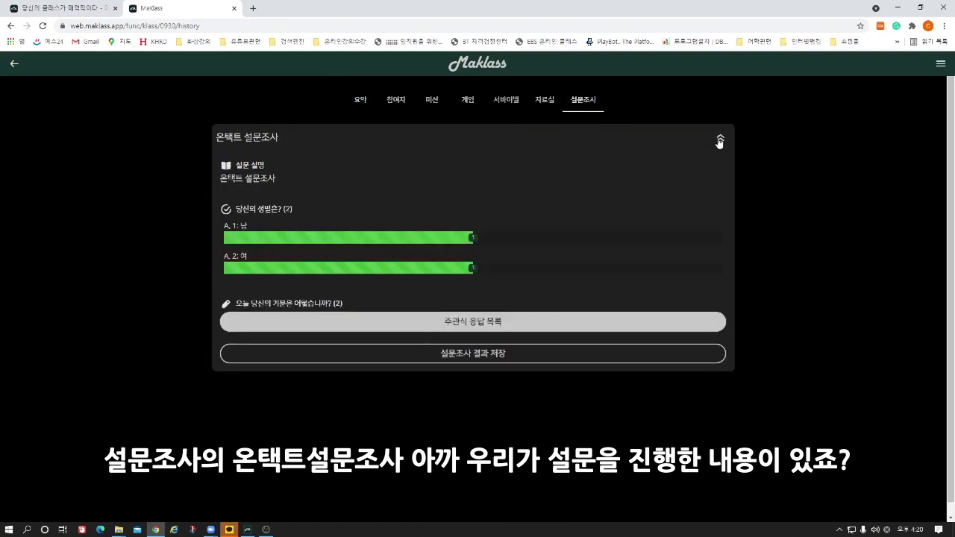
Step: Save the survey results as an Excel file and open the folder containing the download
{"action": "left_click", "coordinate": [475, 360]}
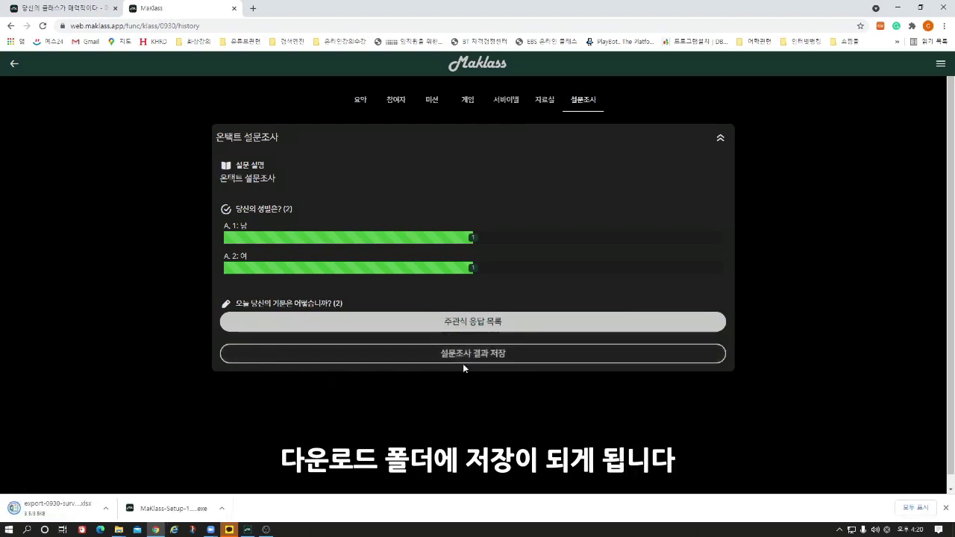
{"action": "left_click", "coordinate": [106, 508]}
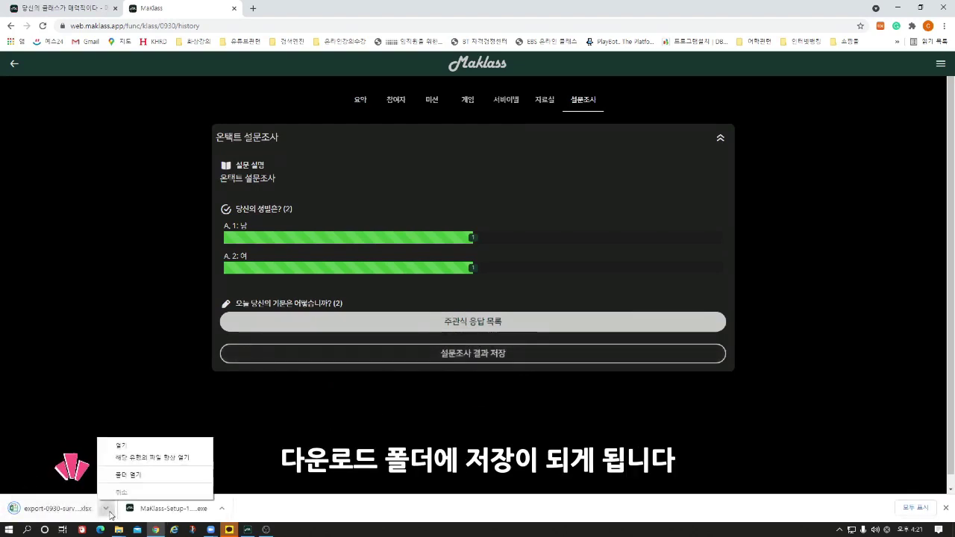
{"action": "left_click", "coordinate": [128, 475]}
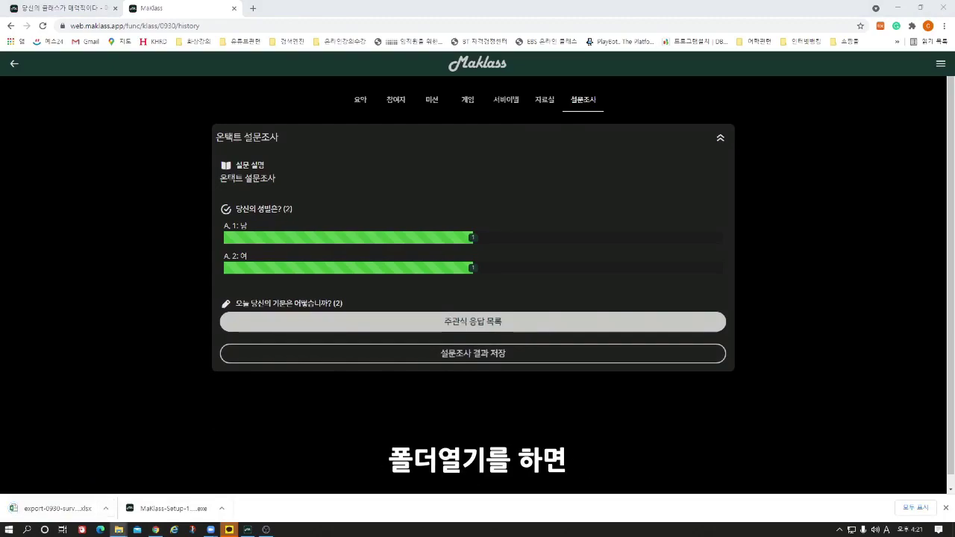